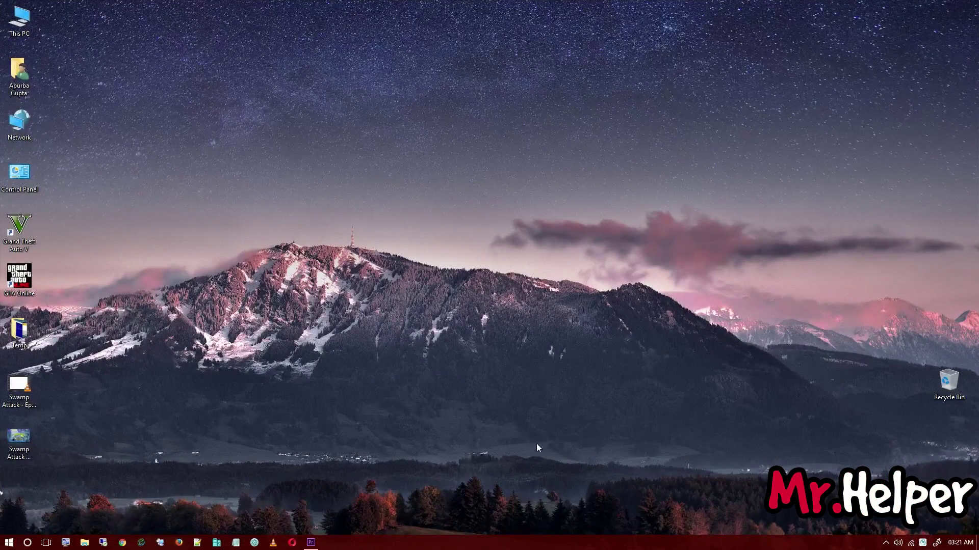
# Step: Start a new project and import the Swamp Attack video and 08-24.jpg title image from the desktop
pyautogui.click(311, 543)
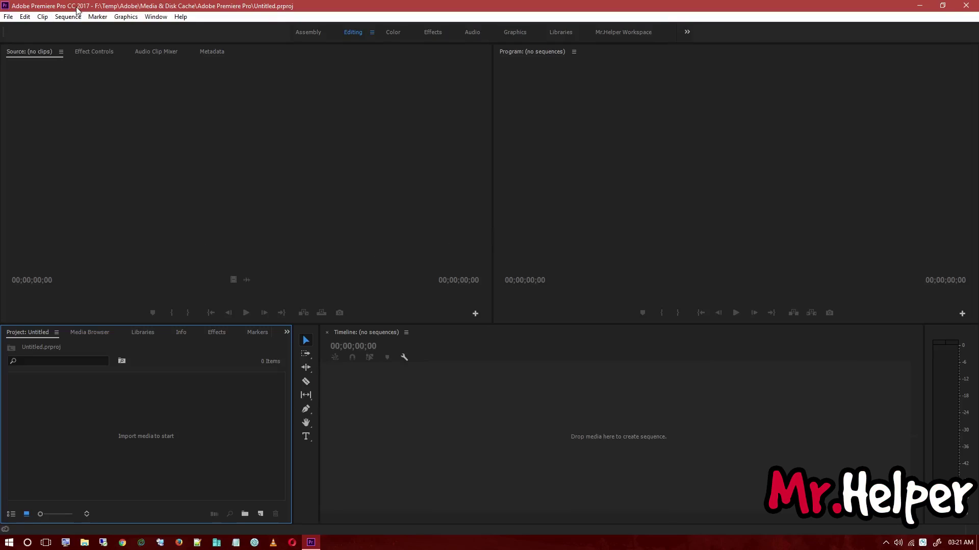
pyautogui.click(919, 5)
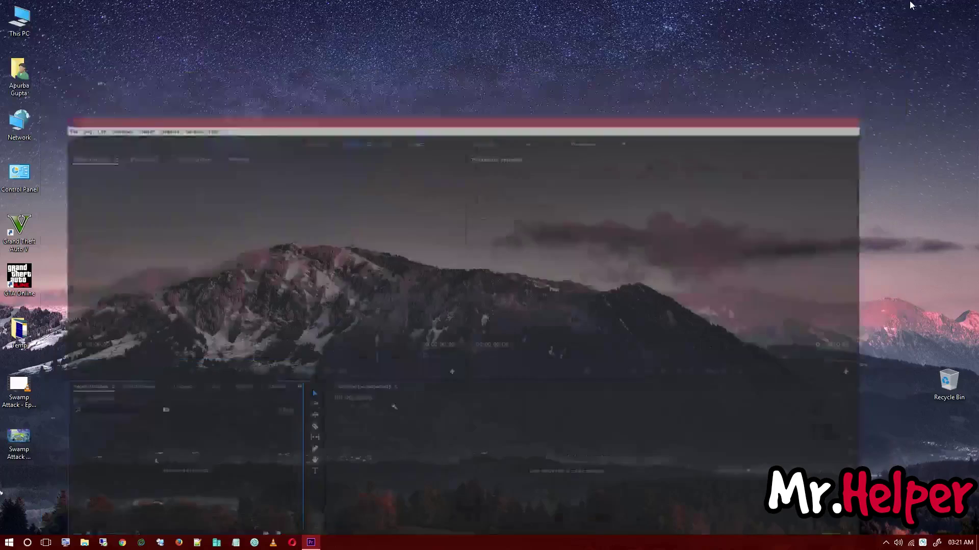
pyautogui.moveTo(84, 394); pyautogui.dragTo(2, 493)
pyautogui.moveTo(19, 440)
pyautogui.mouseDown()
pyautogui.moveTo(313, 539)
pyautogui.moveTo(163, 462)
pyautogui.mouseUp()
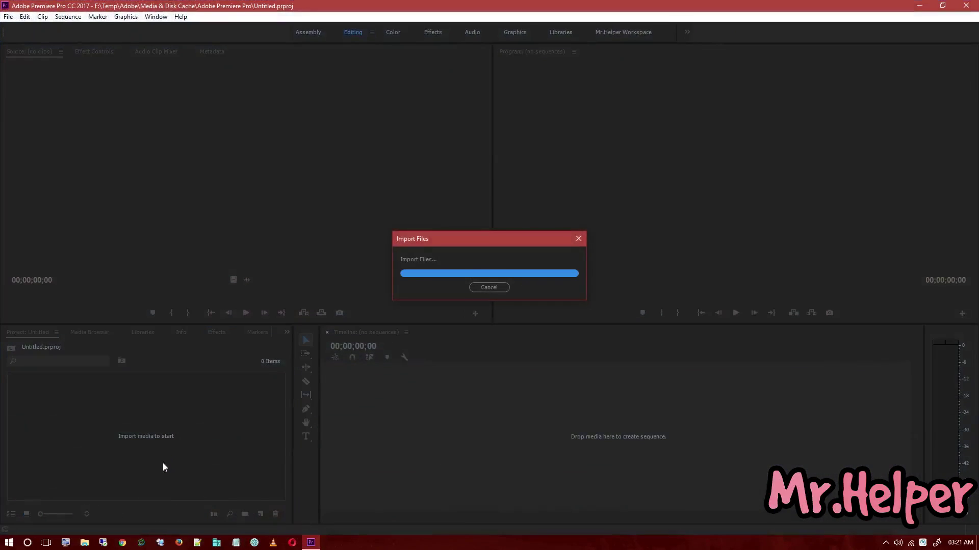
pyautogui.click(121, 471)
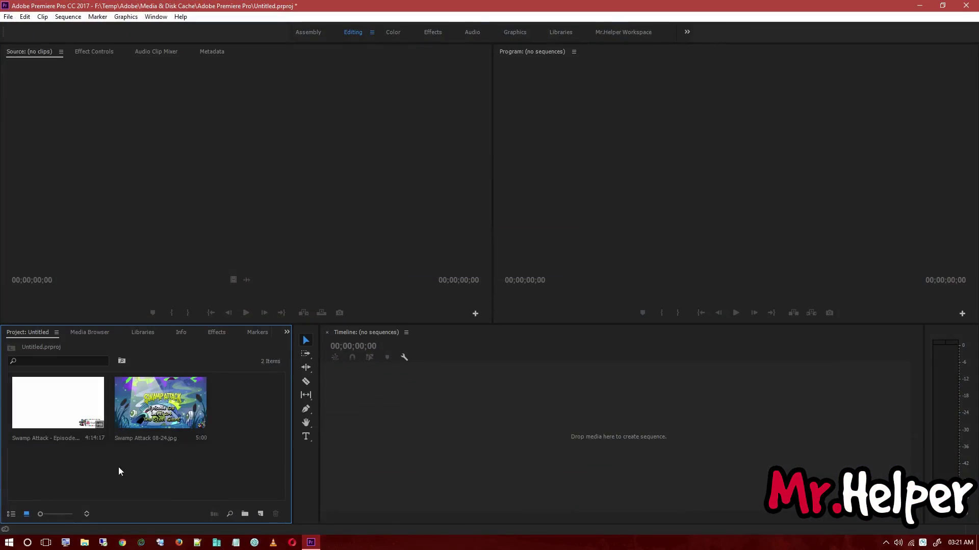
# Step: Build a sequence from the Swamp Attack video, mute A1, and show Effect Controls and Effects panels
pyautogui.moveTo(72, 409); pyautogui.dragTo(463, 444)
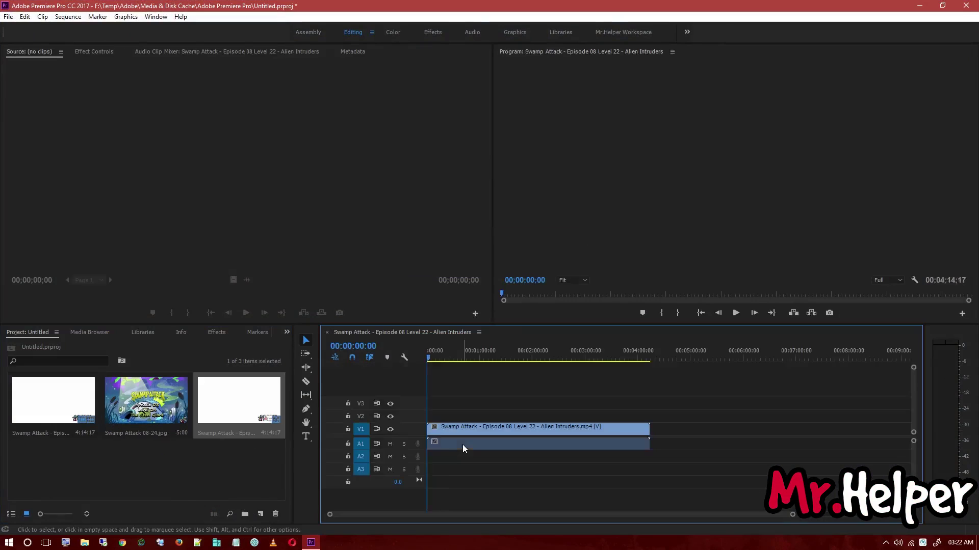
pyautogui.click(389, 443)
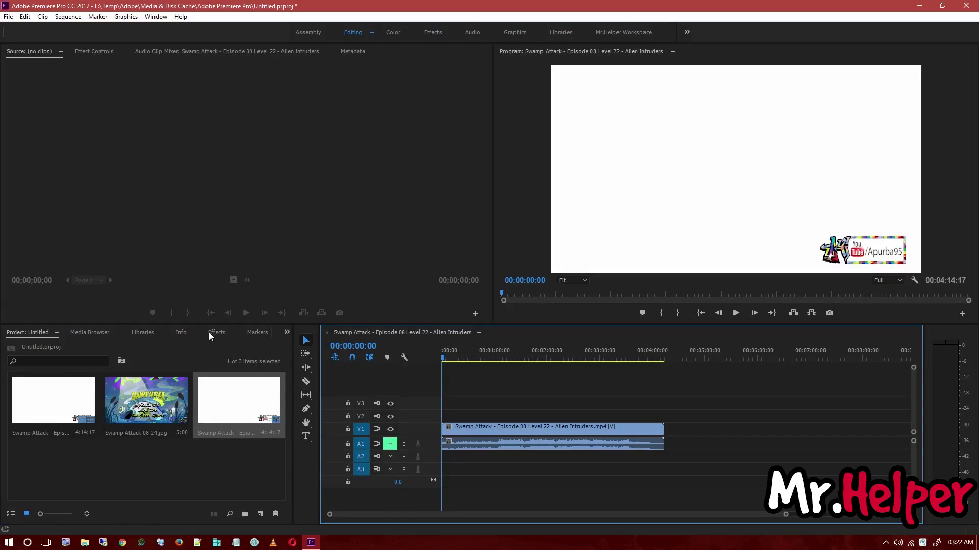
pyautogui.click(223, 332)
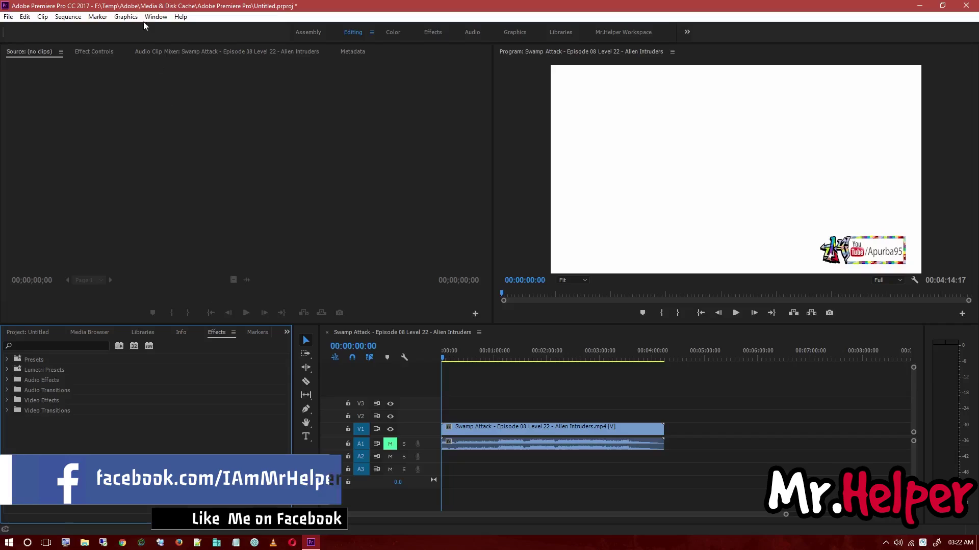
pyautogui.click(156, 16)
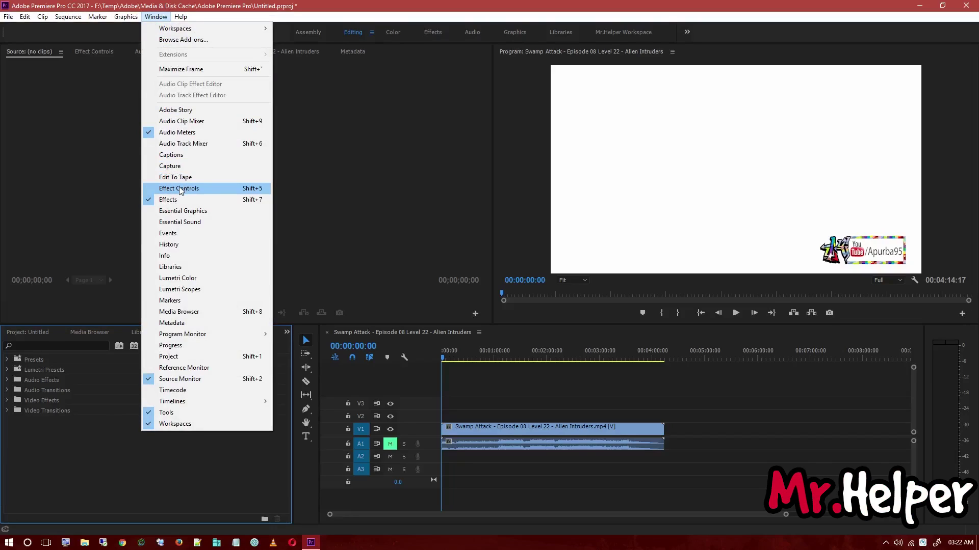
pyautogui.click(179, 188)
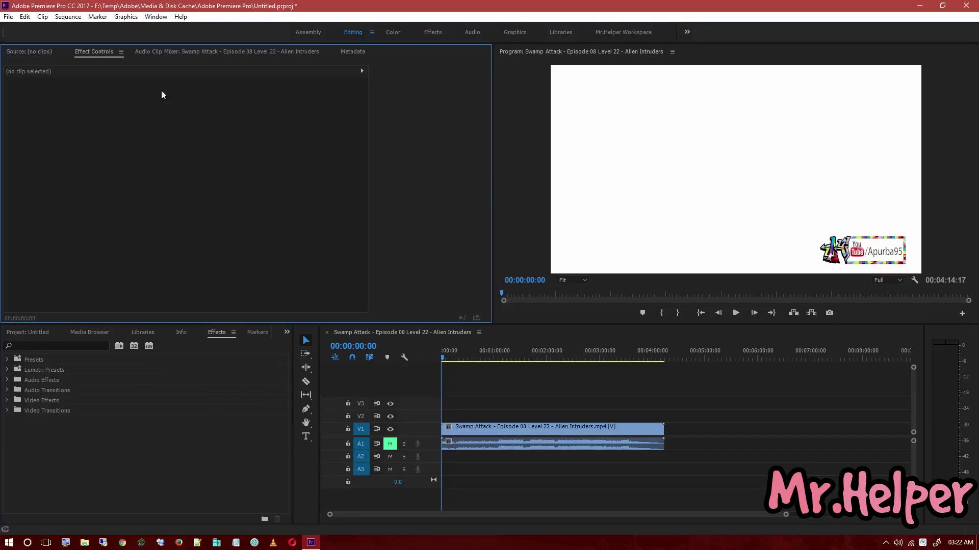
pyautogui.click(155, 17)
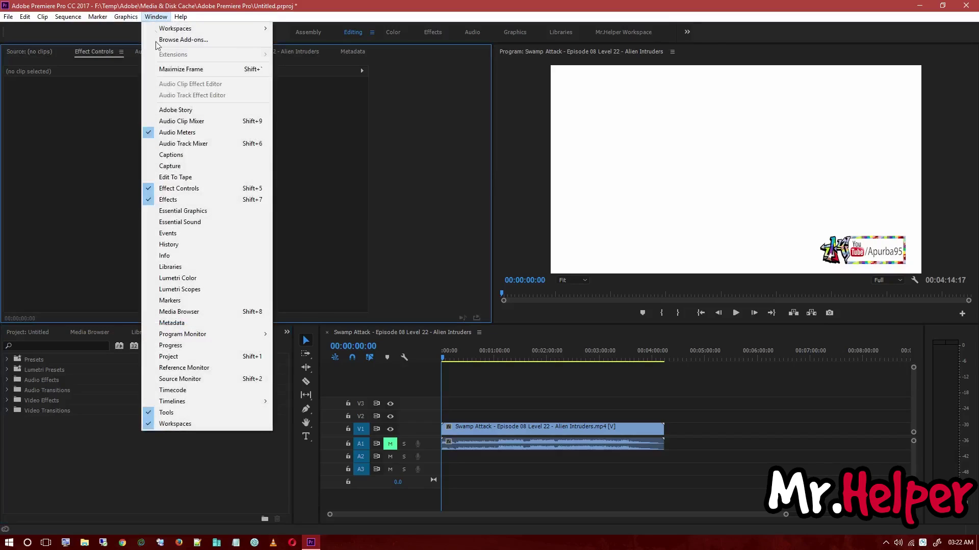
pyautogui.click(179, 202)
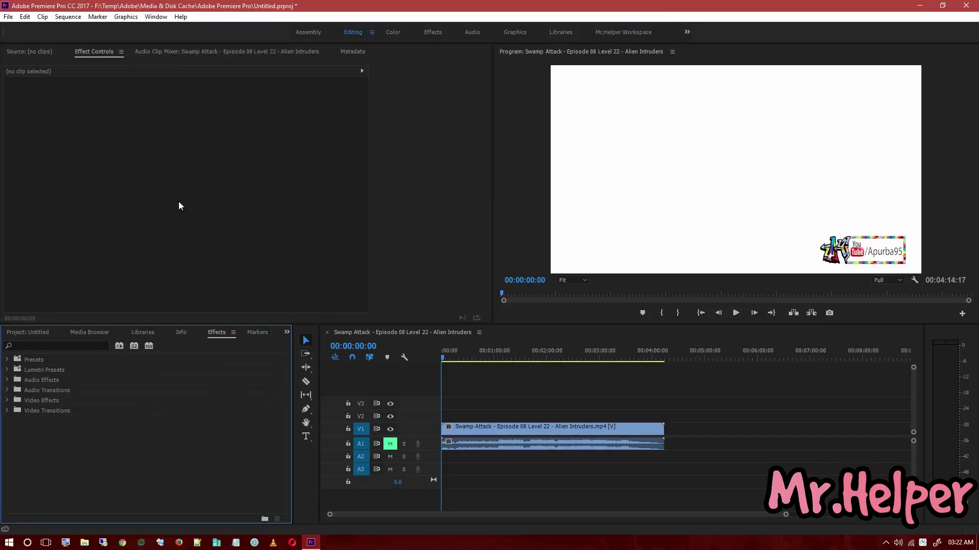
# Step: Apply the Video Effects > Transform > Crop effect to the Swamp Attack gameplay clip
pyautogui.click(6, 401)
pyautogui.scroll(-1, 47, 428)
pyautogui.scroll(-1, 47, 428)
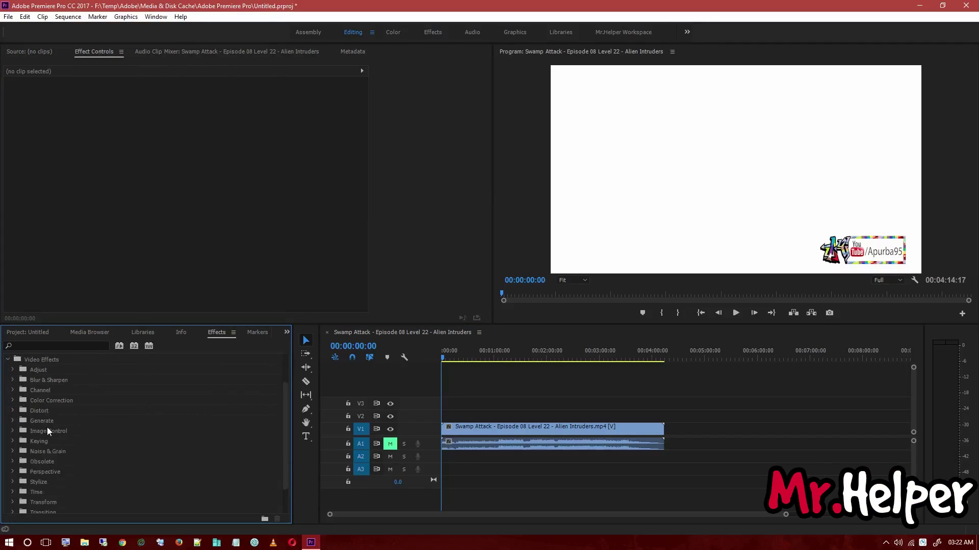
pyautogui.scroll(-1, 47, 427)
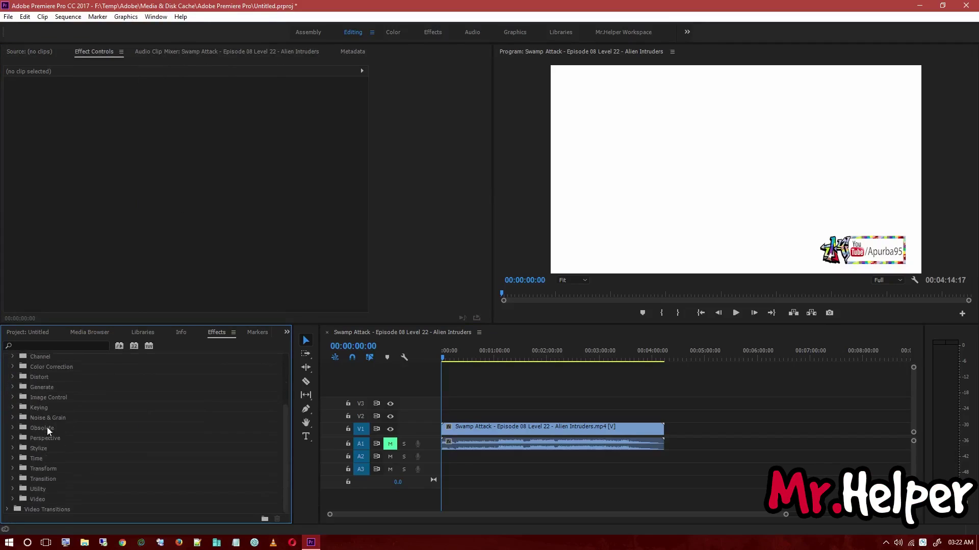
pyautogui.click(41, 470)
pyautogui.click(13, 469)
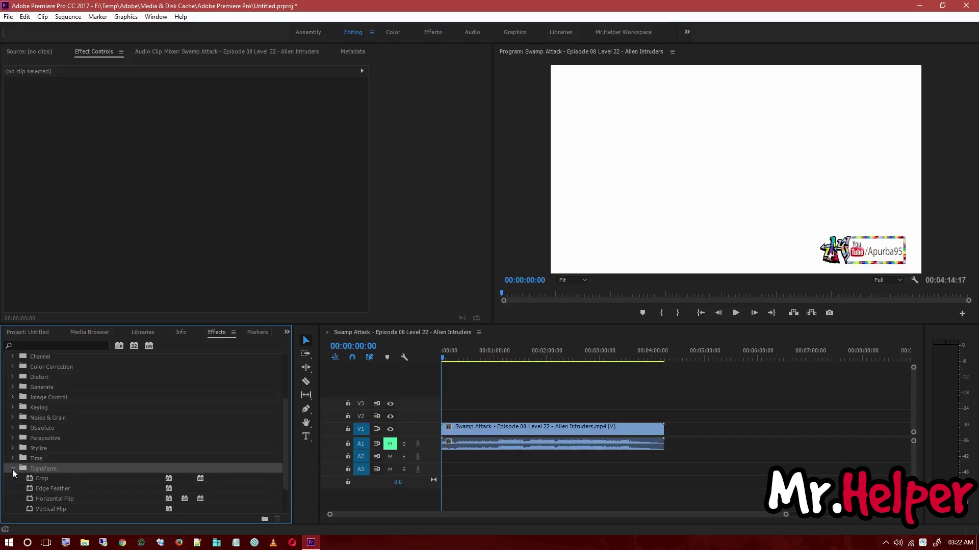
pyautogui.click(38, 478)
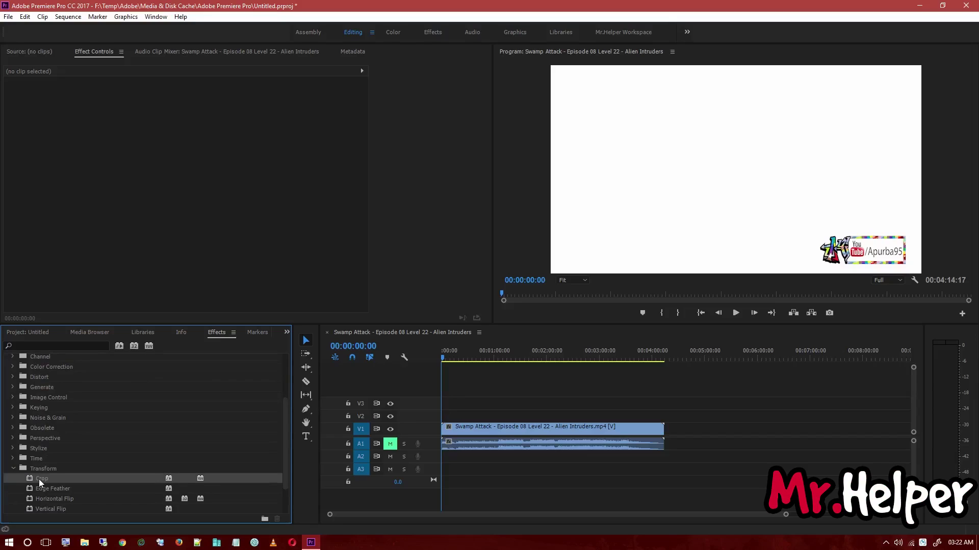
pyautogui.moveTo(39, 480); pyautogui.dragTo(475, 438)
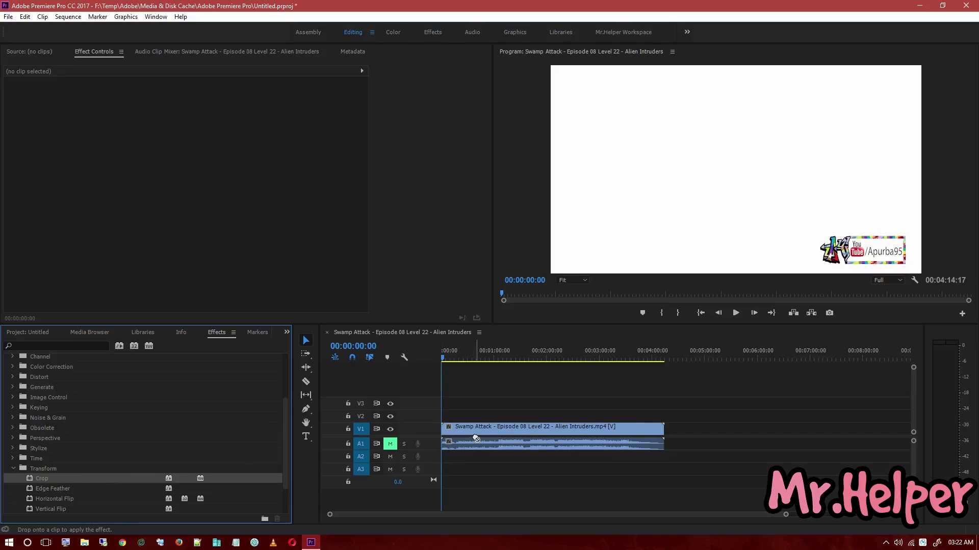
pyautogui.moveTo(103, 484)
pyautogui.mouseDown()
pyautogui.moveTo(468, 446)
pyautogui.moveTo(478, 434)
pyautogui.mouseUp()
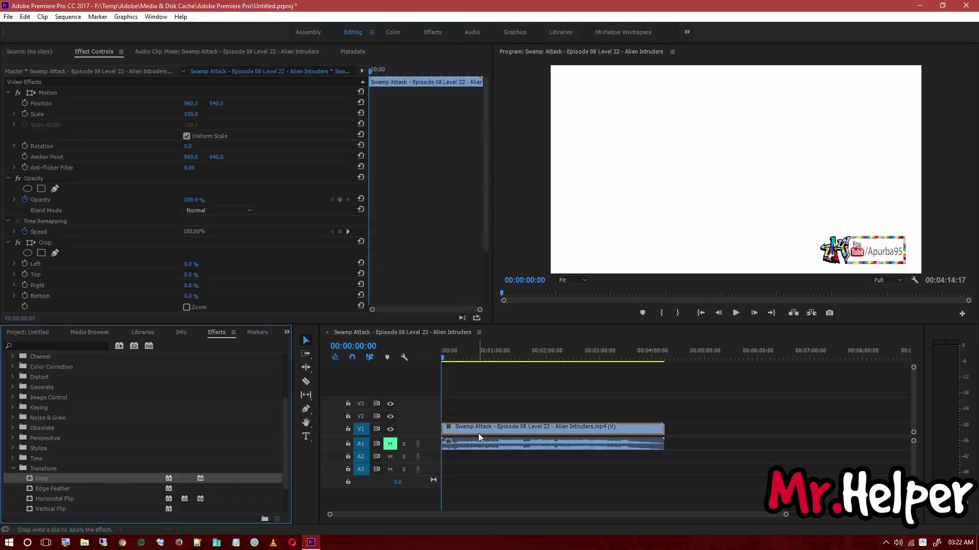
# Step: Move the playhead to 00:00:59:24 and select the Crop Left property
pyautogui.click(494, 357)
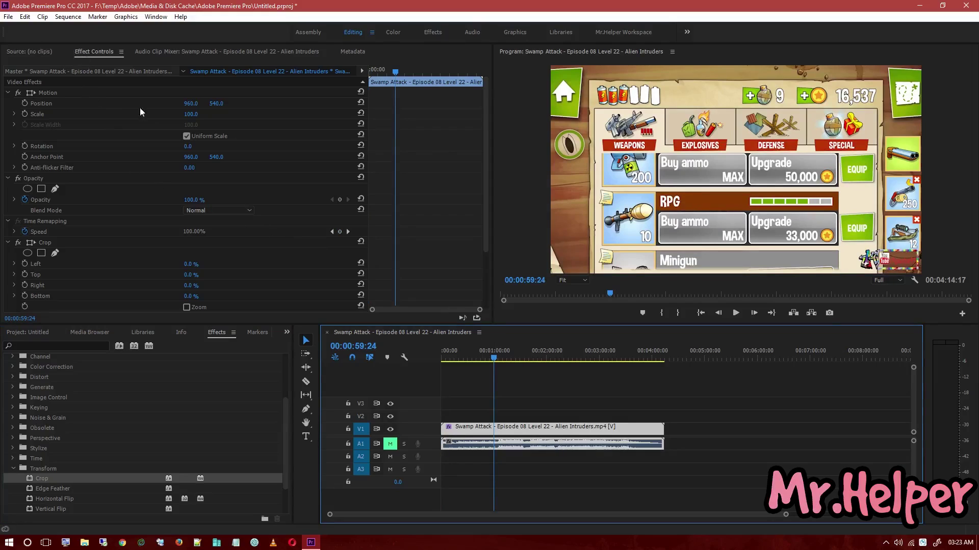
pyautogui.scroll(-2, 206, 126)
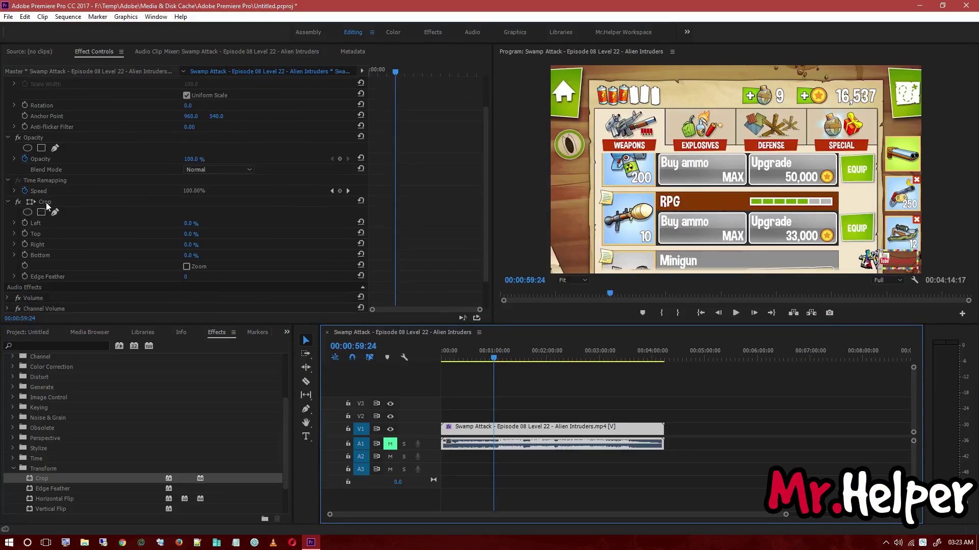
pyautogui.scroll(2, 25, 205)
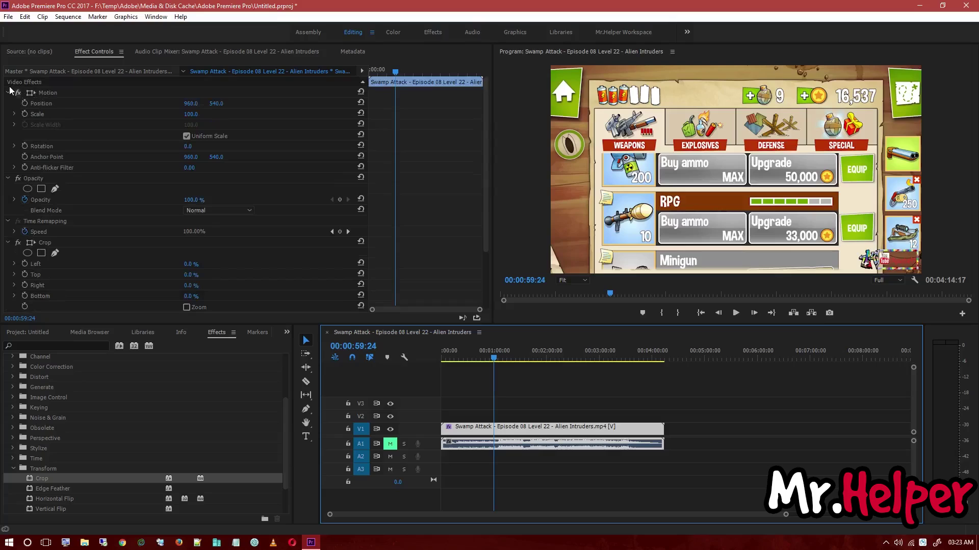
pyautogui.scroll(-2, 39, 178)
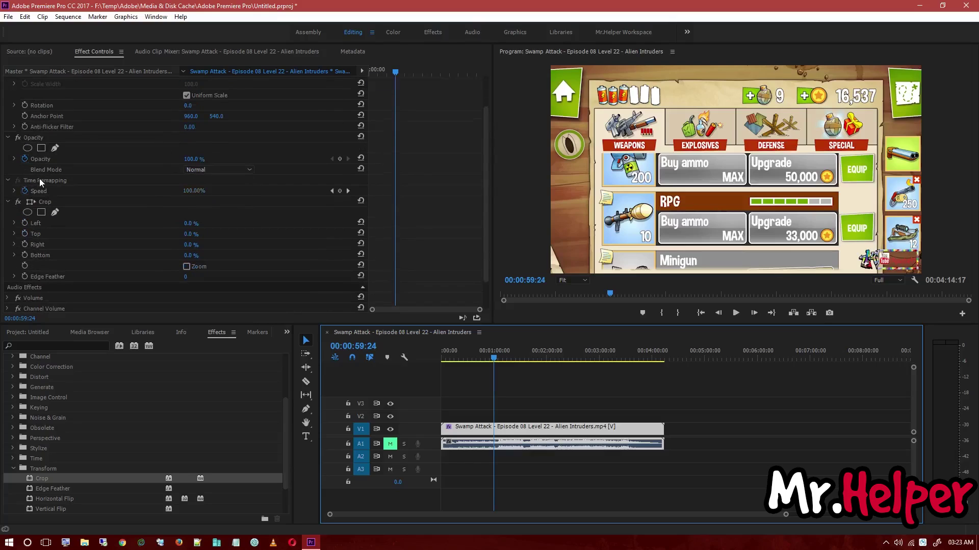
pyautogui.click(36, 224)
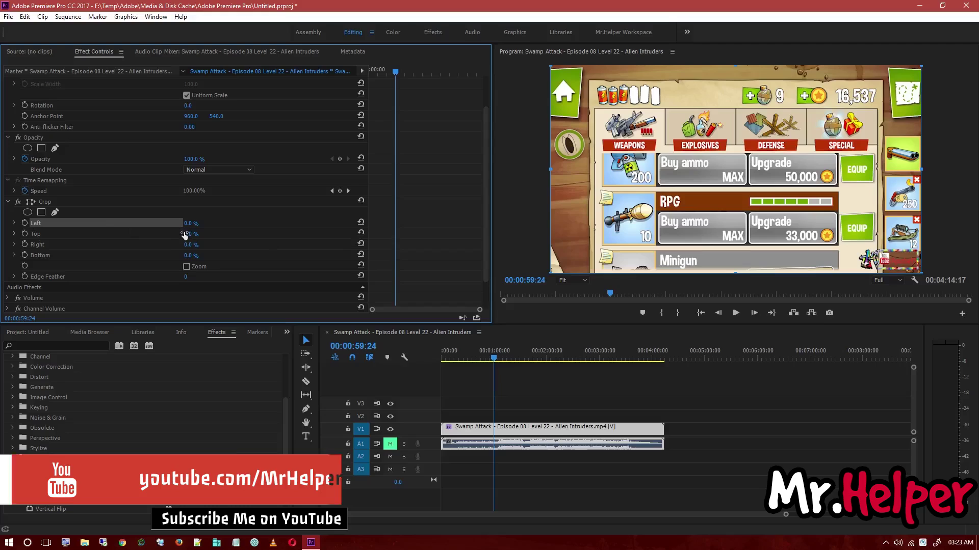
# Step: Crop the gameplay clip to Left 32%, Top 23%, Right 29%, Bottom 37%
pyautogui.moveTo(187, 225); pyautogui.dragTo(212, 225)
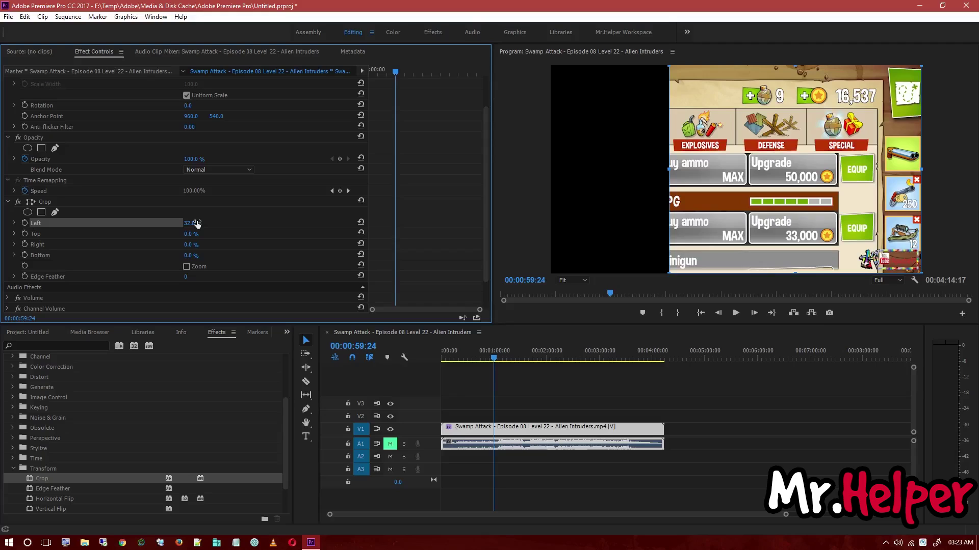
pyautogui.moveTo(190, 234); pyautogui.dragTo(190, 255)
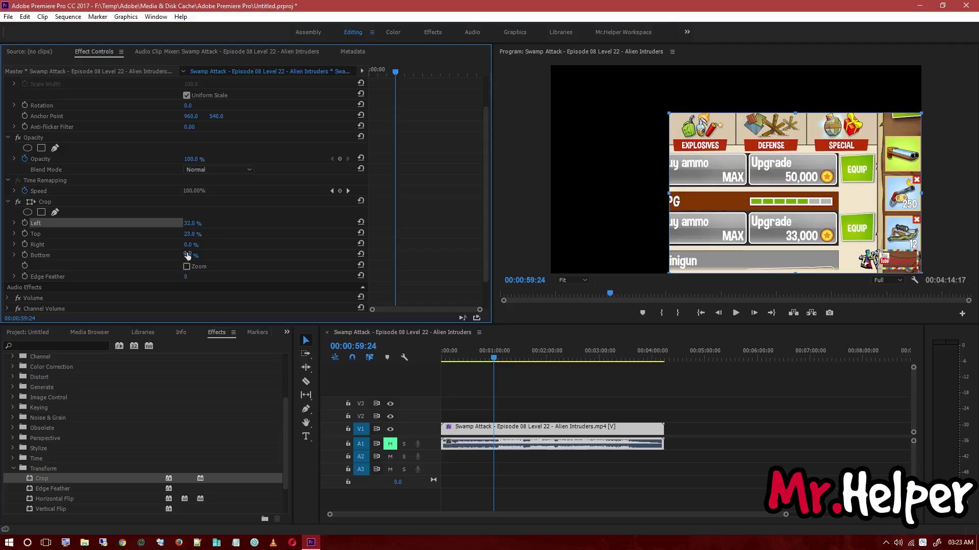
pyautogui.moveTo(190, 245)
pyautogui.mouseDown()
pyautogui.moveTo(227, 245)
pyautogui.moveTo(177, 245)
pyautogui.moveTo(197, 257)
pyautogui.mouseUp()
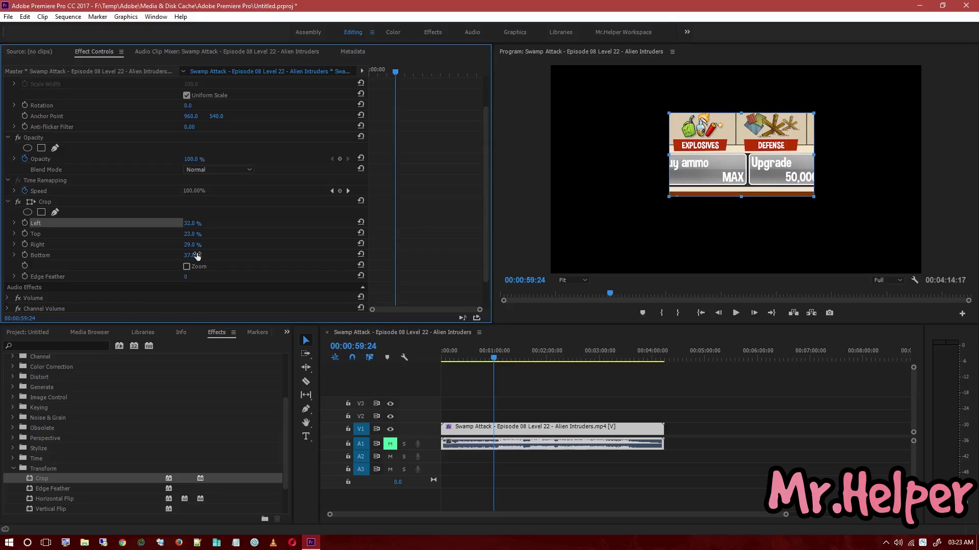
# Step: Use the monitor crop handles to set Left 10.3%, Top 7.1%, Right 12.1%, Bottom 13.2%
pyautogui.click(48, 204)
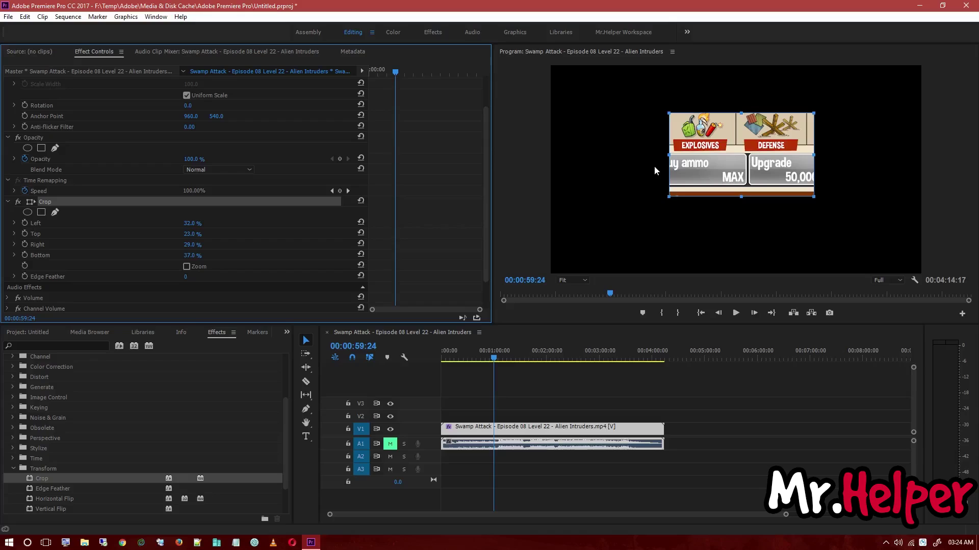
pyautogui.moveTo(669, 115); pyautogui.dragTo(581, 85)
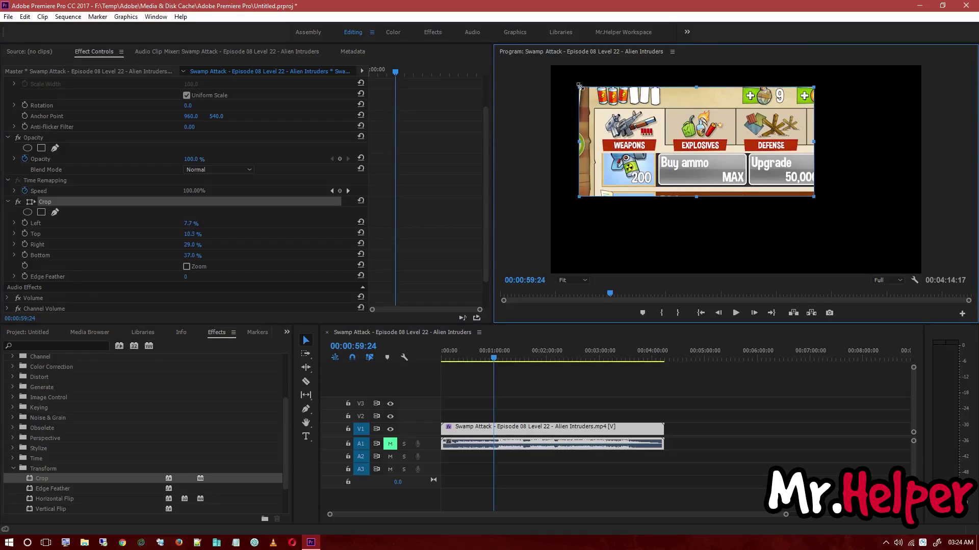
pyautogui.moveTo(814, 196); pyautogui.dragTo(886, 260)
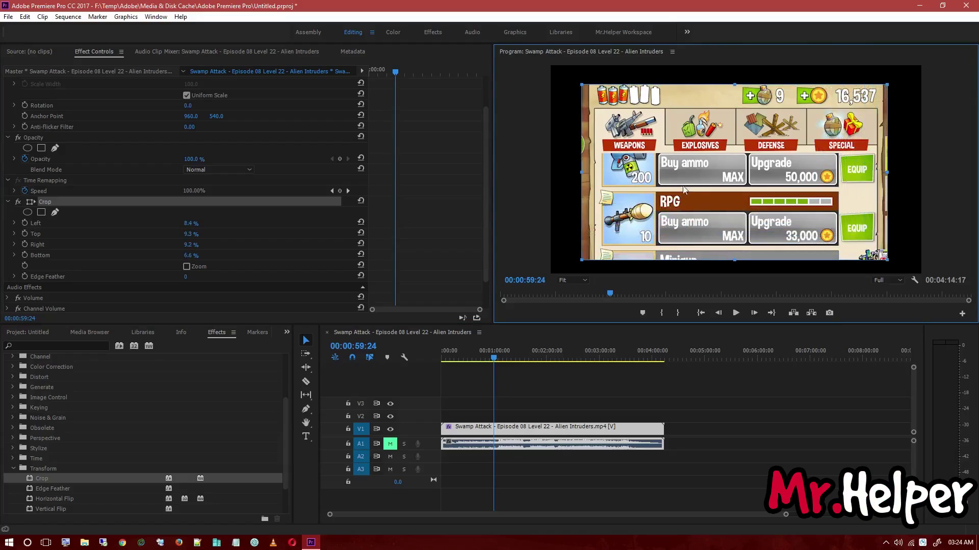
pyautogui.moveTo(581, 86); pyautogui.dragTo(588, 80)
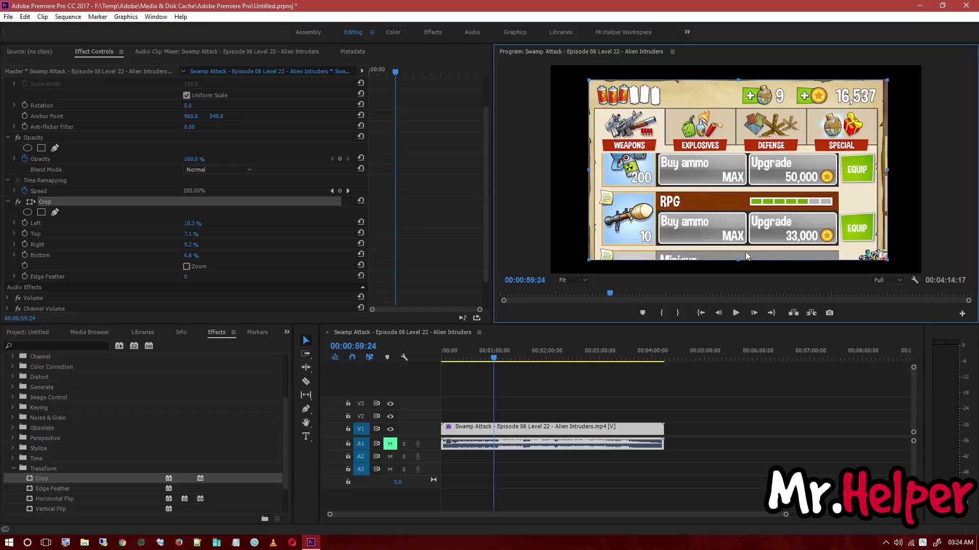
pyautogui.moveTo(737, 260); pyautogui.dragTo(741, 246)
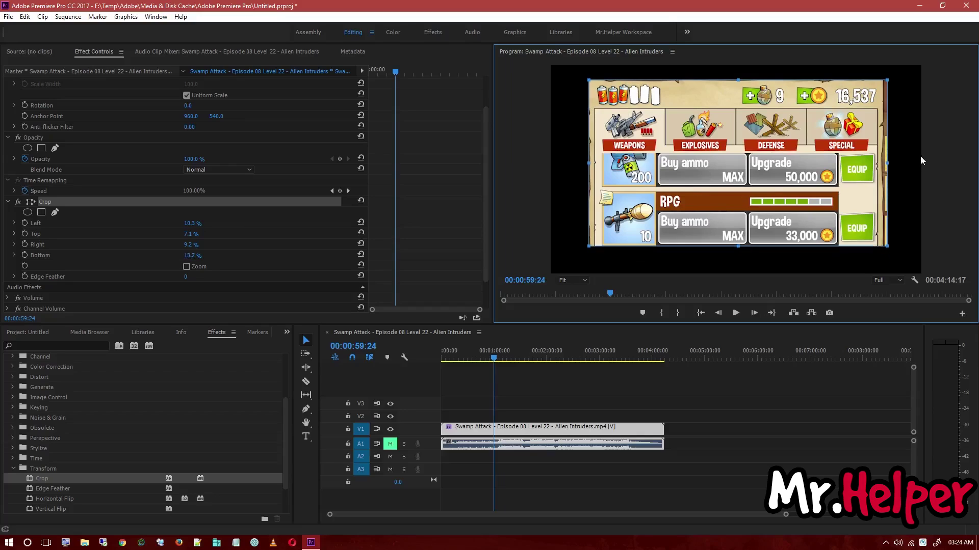
pyautogui.moveTo(891, 163); pyautogui.dragTo(876, 163)
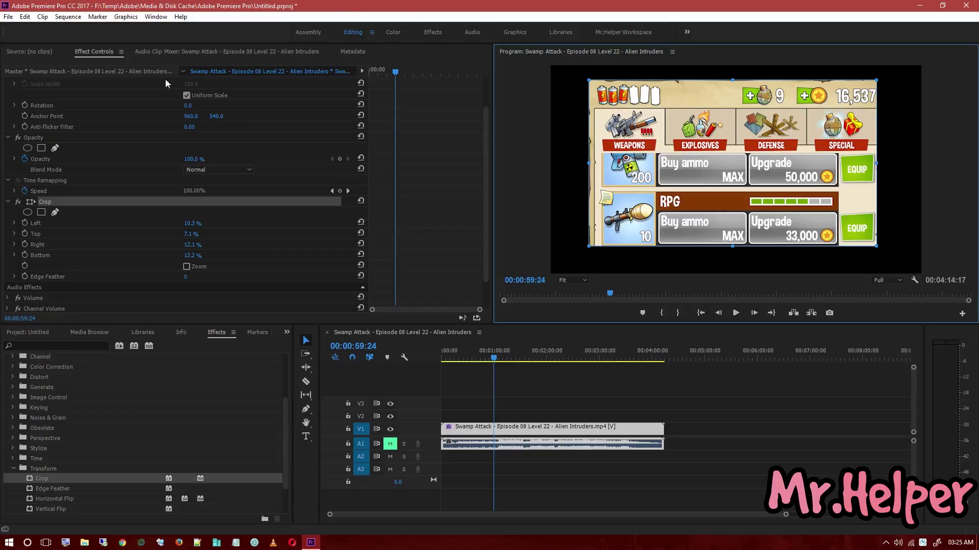
pyautogui.scroll(2, 110, 195)
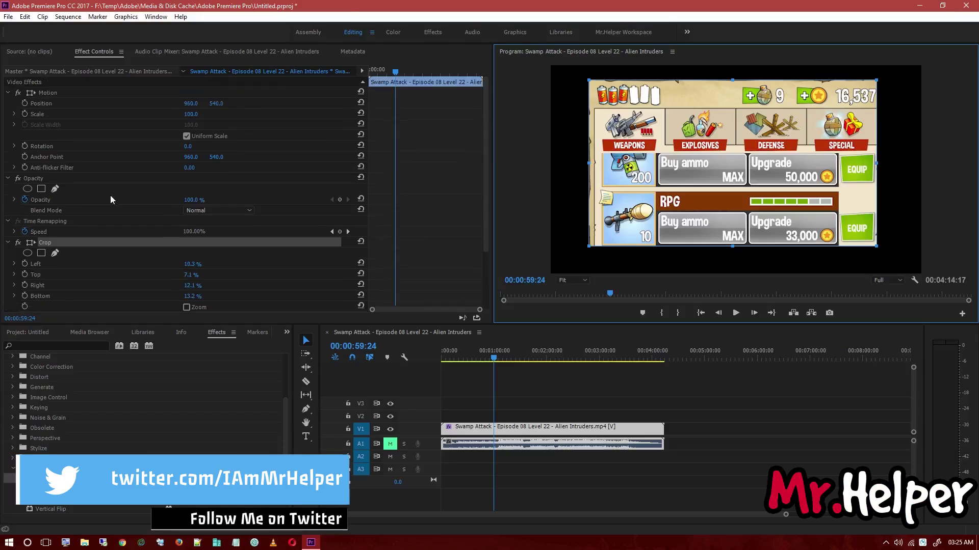
# Step: Move the cropped clip up and to the right, and scale it to 52%
pyautogui.click(49, 93)
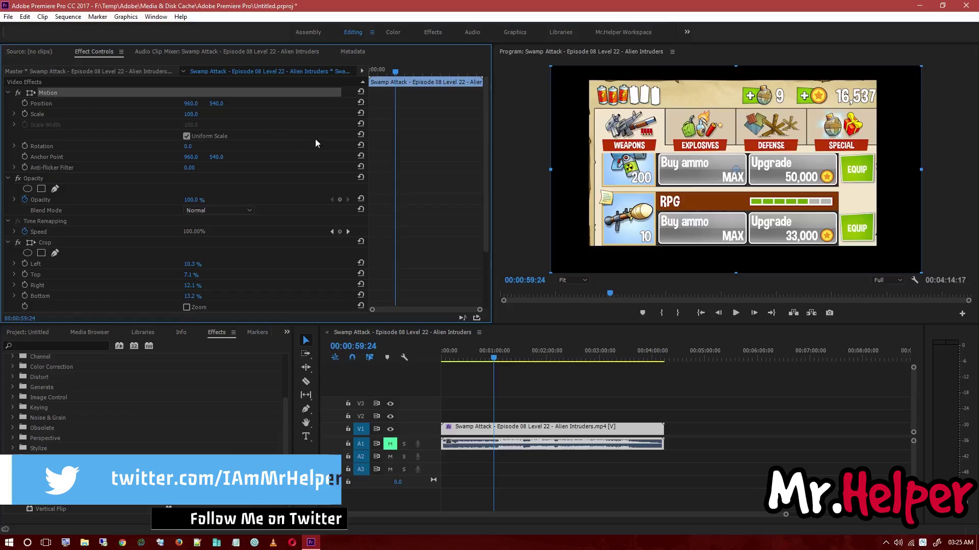
pyautogui.moveTo(735, 168); pyautogui.dragTo(723, 169)
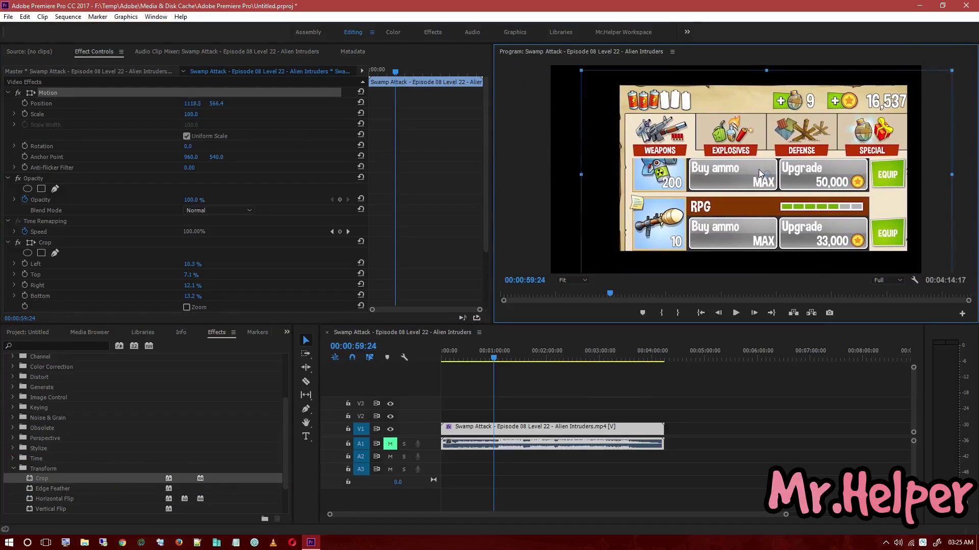
pyautogui.moveTo(722, 169)
pyautogui.mouseDown()
pyautogui.moveTo(772, 172)
pyautogui.moveTo(772, 154)
pyautogui.mouseUp()
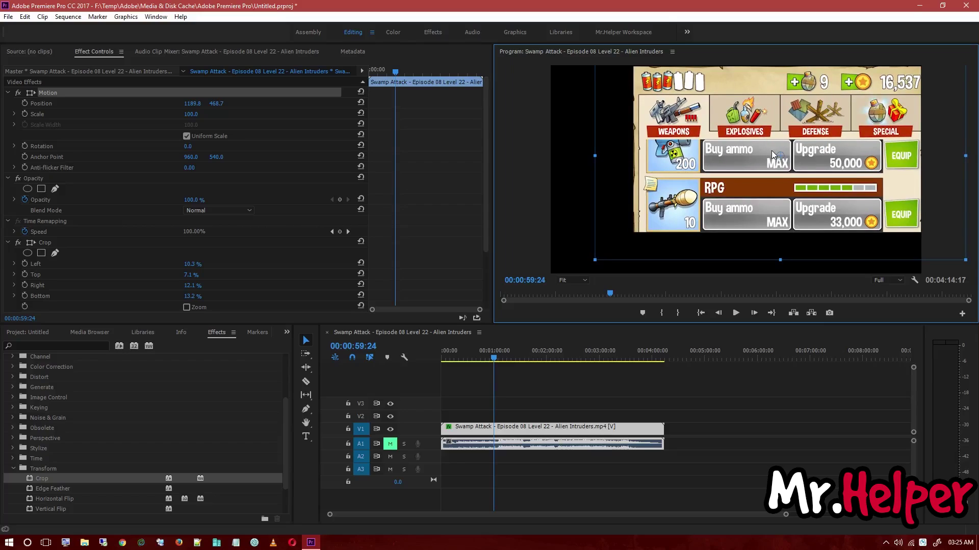
pyautogui.click(193, 115)
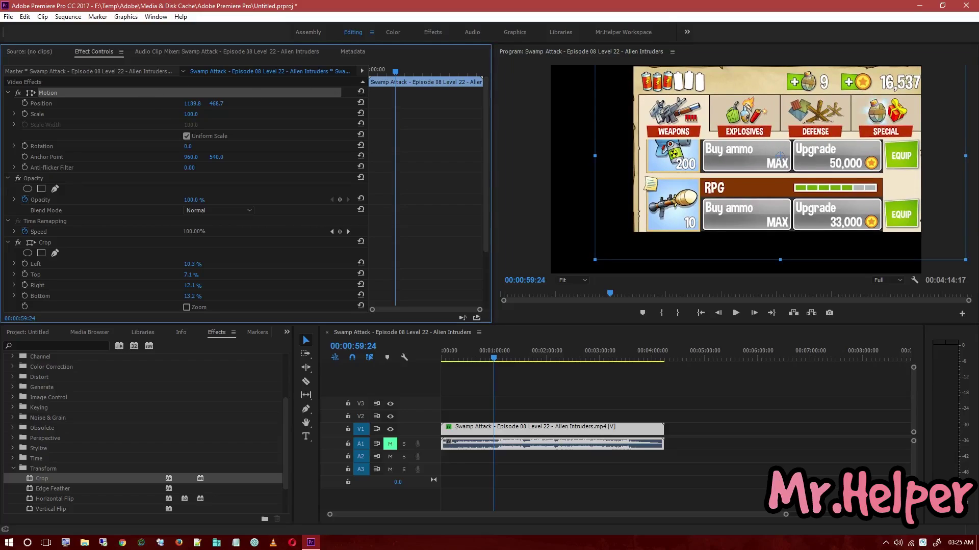
pyautogui.moveTo(190, 114)
pyautogui.mouseDown()
pyautogui.moveTo(152, 114)
pyautogui.moveTo(196, 115)
pyautogui.mouseUp()
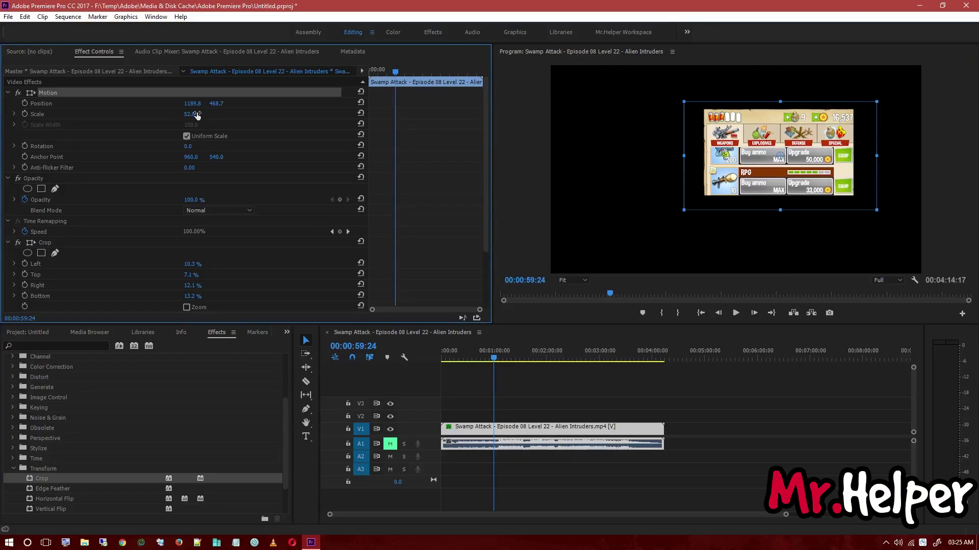
# Step: Preview the sequence and stop playback at 00:01:10:07
pyautogui.click(735, 315)
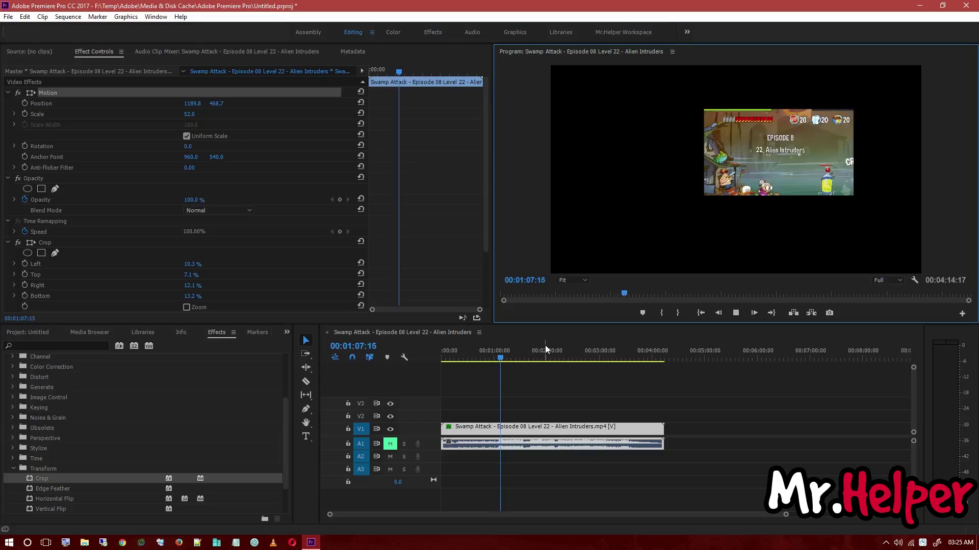
pyautogui.click(737, 314)
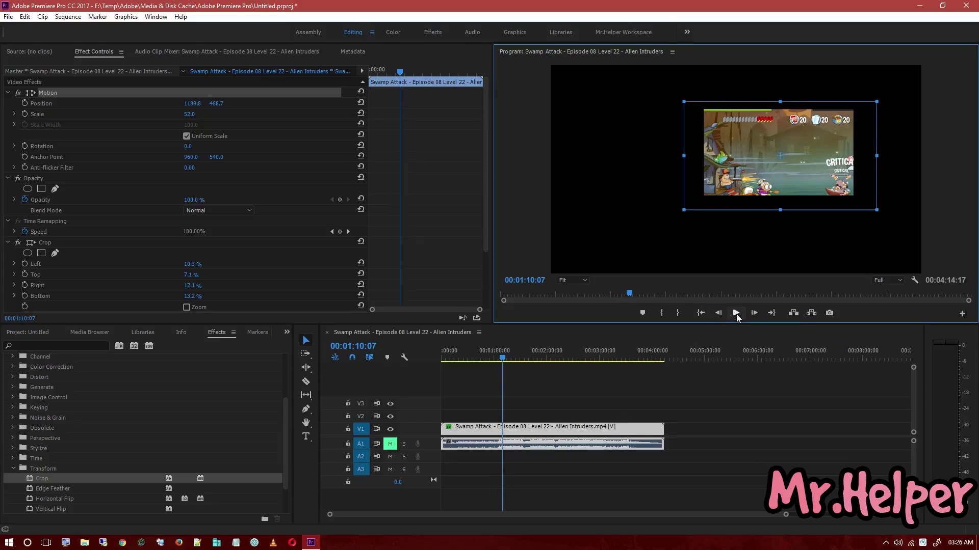
# Step: Place the Swamp Attack 08-24.jpg title image on V2 and hide V1's track output
pyautogui.click(27, 331)
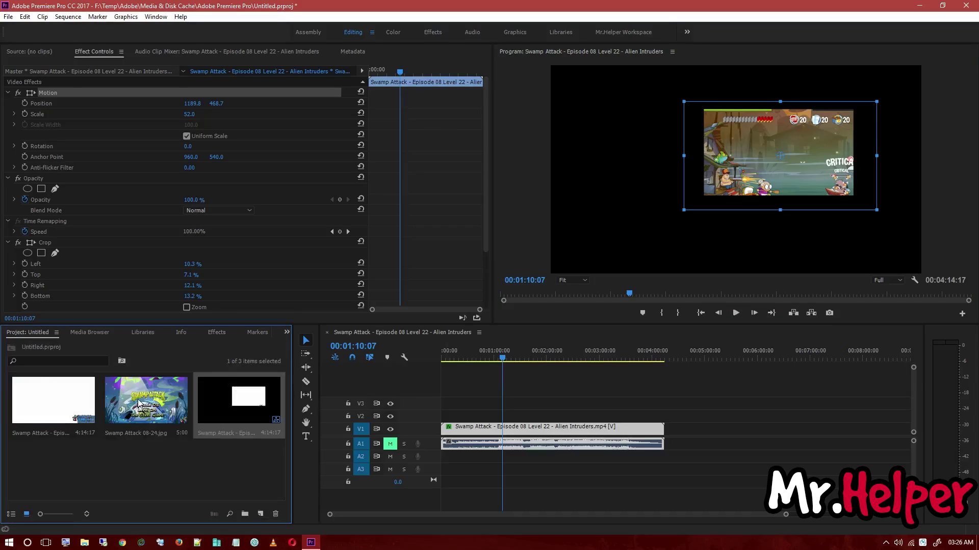
pyautogui.moveTo(138, 404); pyautogui.dragTo(533, 415)
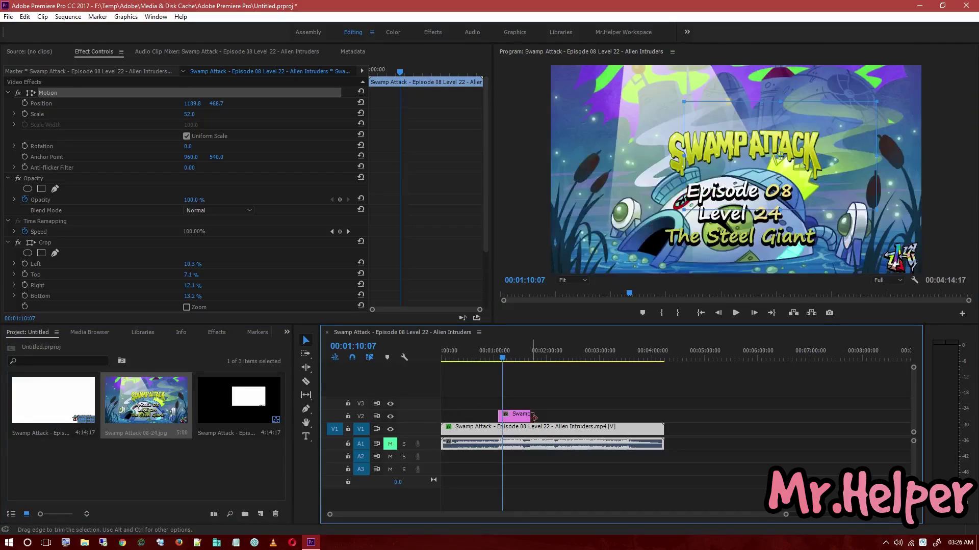
pyautogui.click(387, 431)
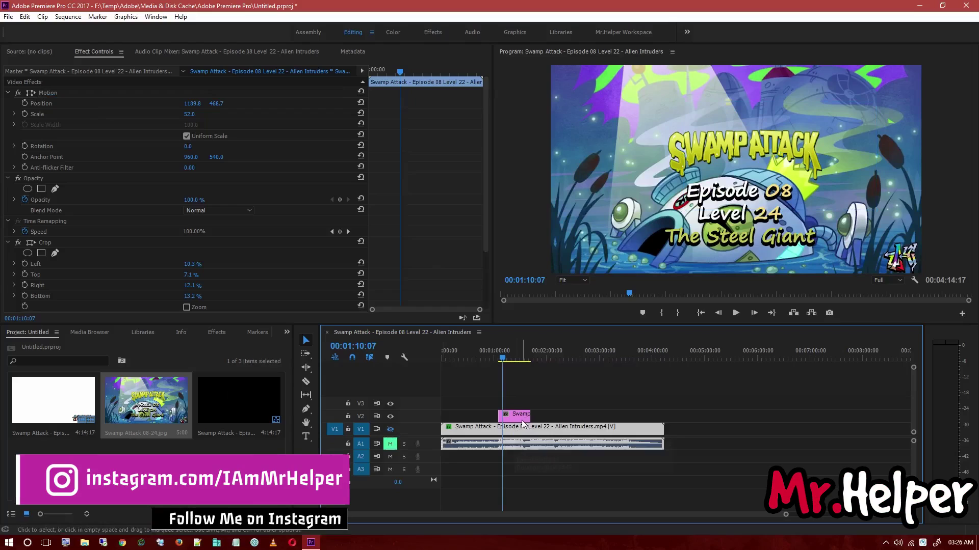
# Step: Add a Crop effect to the V2 title image clip and select that clip
pyautogui.click(214, 333)
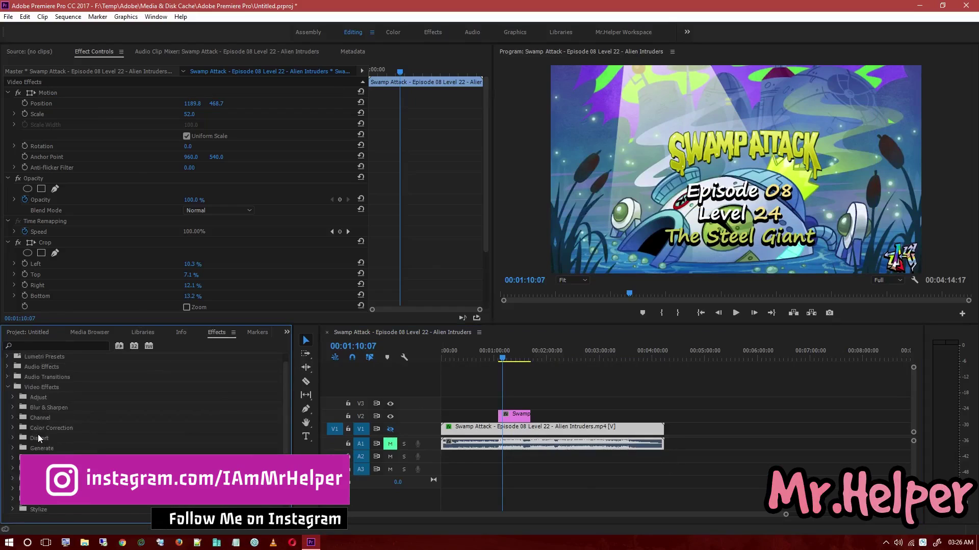
pyautogui.scroll(3, 38, 435)
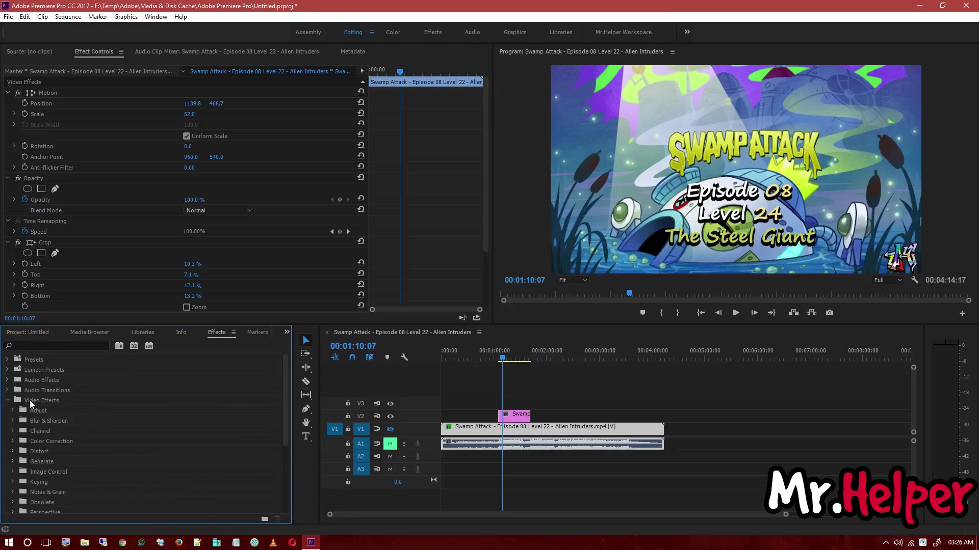
pyautogui.scroll(-3, 30, 400)
pyautogui.scroll(-3, 36, 494)
pyautogui.moveTo(35, 472); pyautogui.dragTo(518, 419)
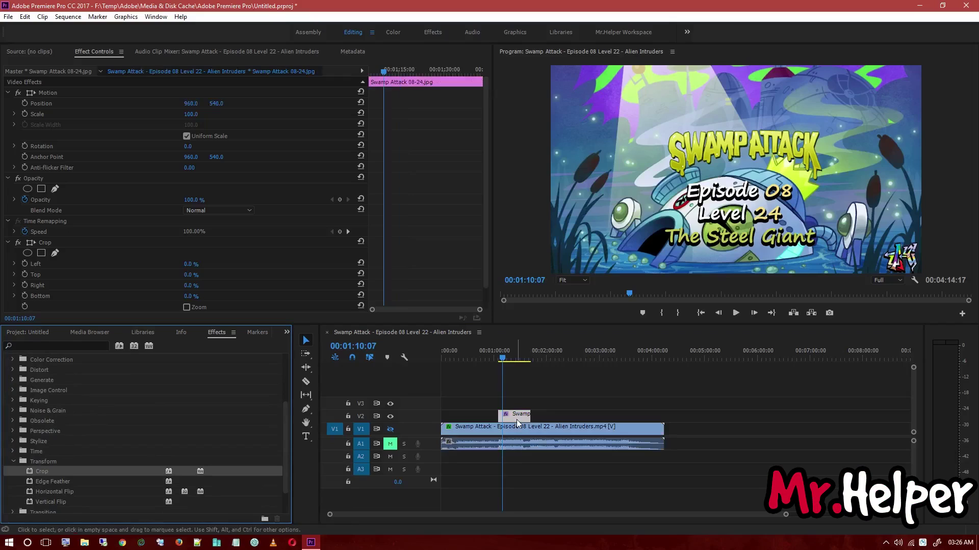
pyautogui.click(522, 402)
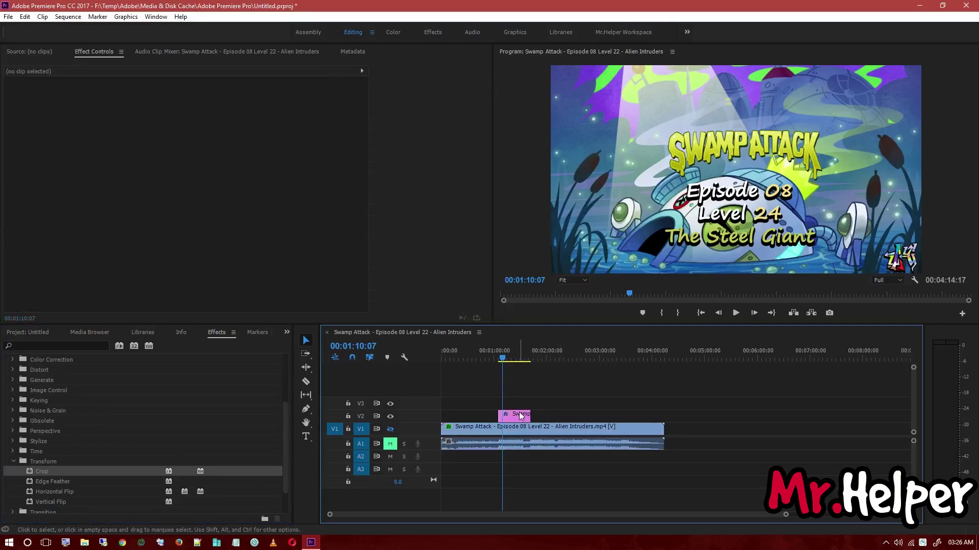
pyautogui.click(520, 416)
pyautogui.scroll(-5, 233, 198)
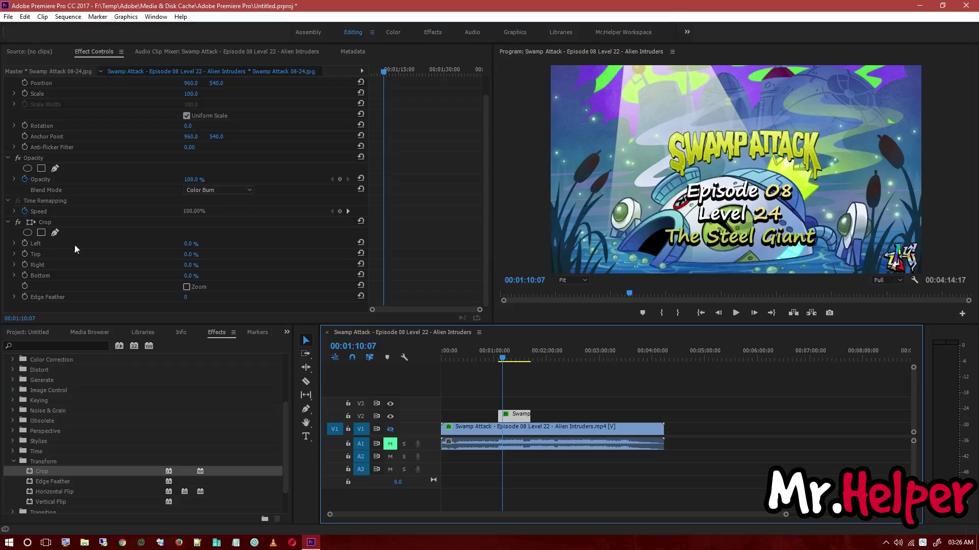
# Step: Crop the left side of the V2 title image to 30%
pyautogui.click(193, 243)
pyautogui.moveTo(193, 242); pyautogui.dragTo(197, 243)
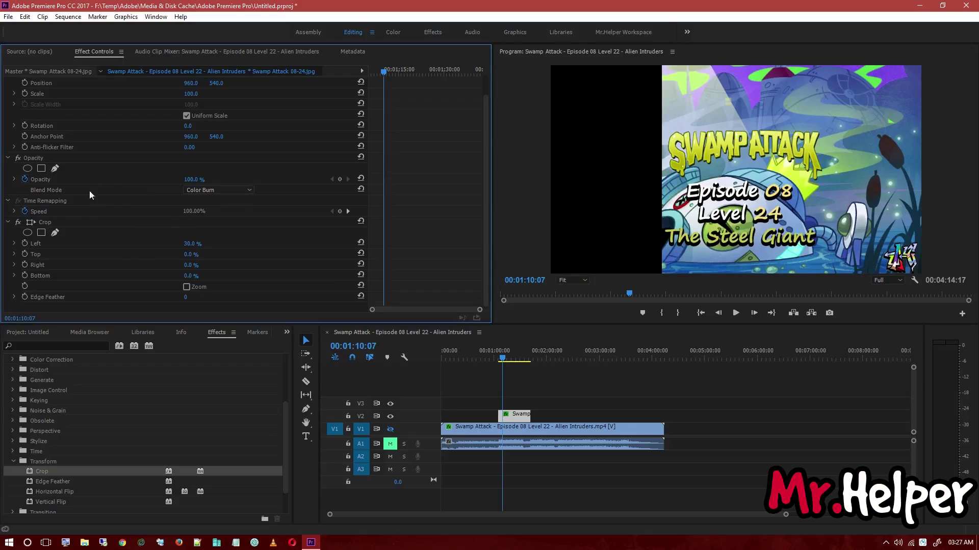
pyautogui.click(48, 222)
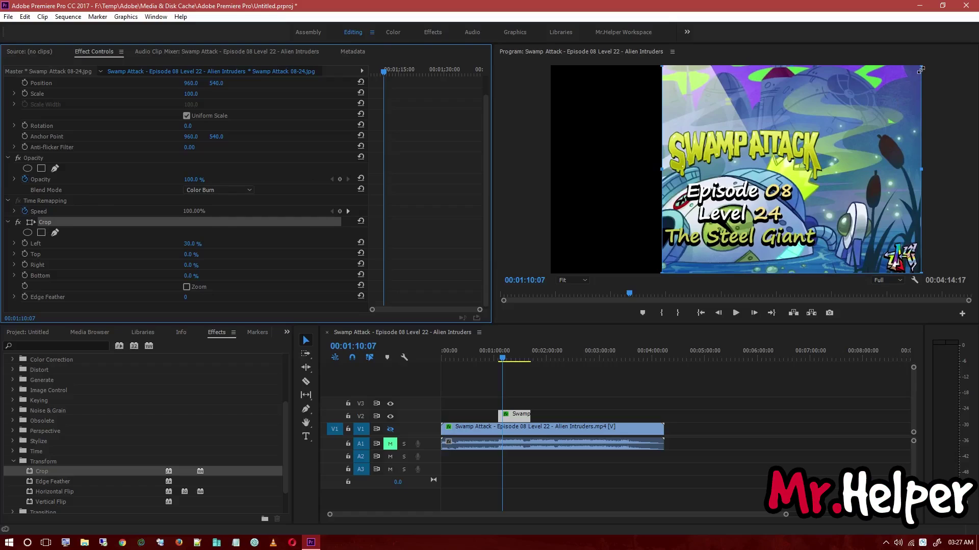
# Step: Crop the title image's top to 28.1%, right to 21.7%, bottom to 10%, and select the gameplay clip
pyautogui.moveTo(920, 68); pyautogui.dragTo(920, 73)
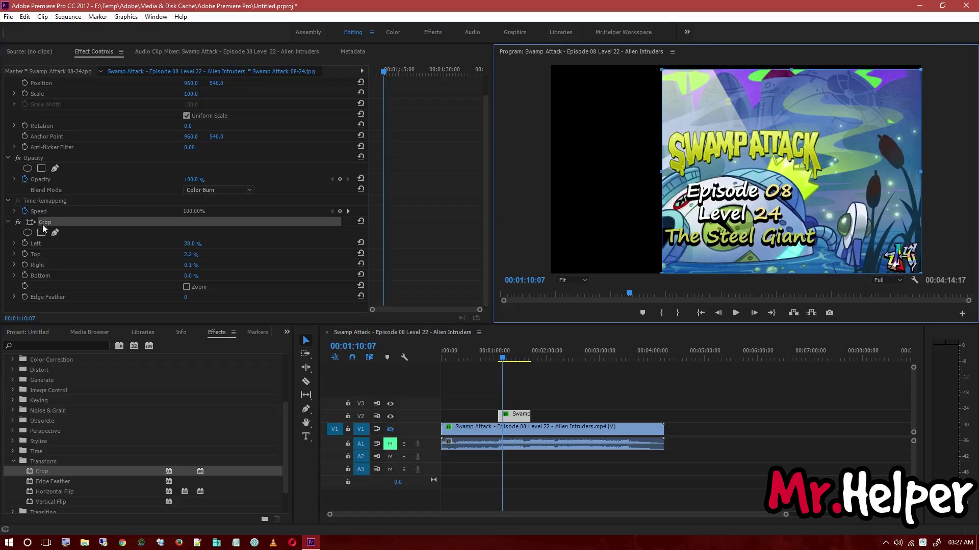
pyautogui.moveTo(920, 71); pyautogui.dragTo(841, 124)
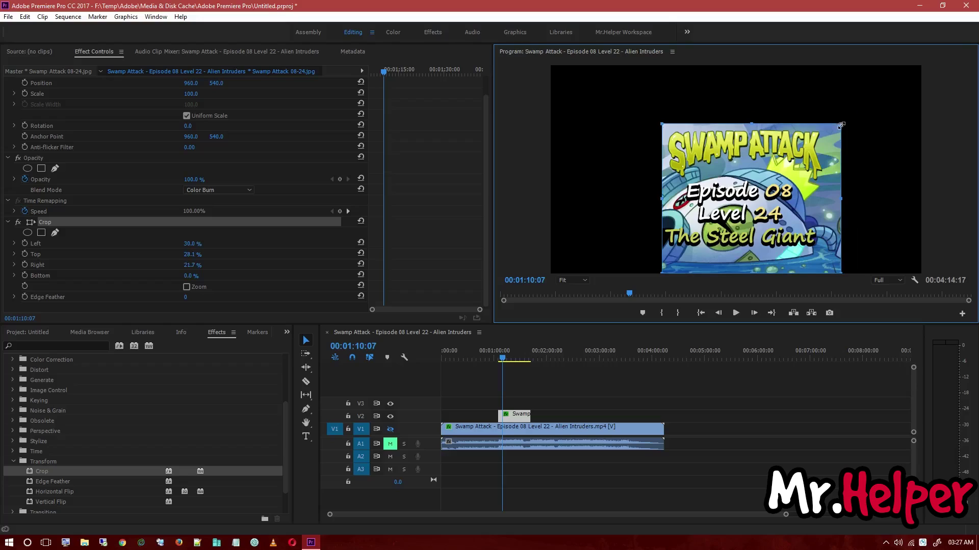
pyautogui.moveTo(750, 273); pyautogui.dragTo(750, 252)
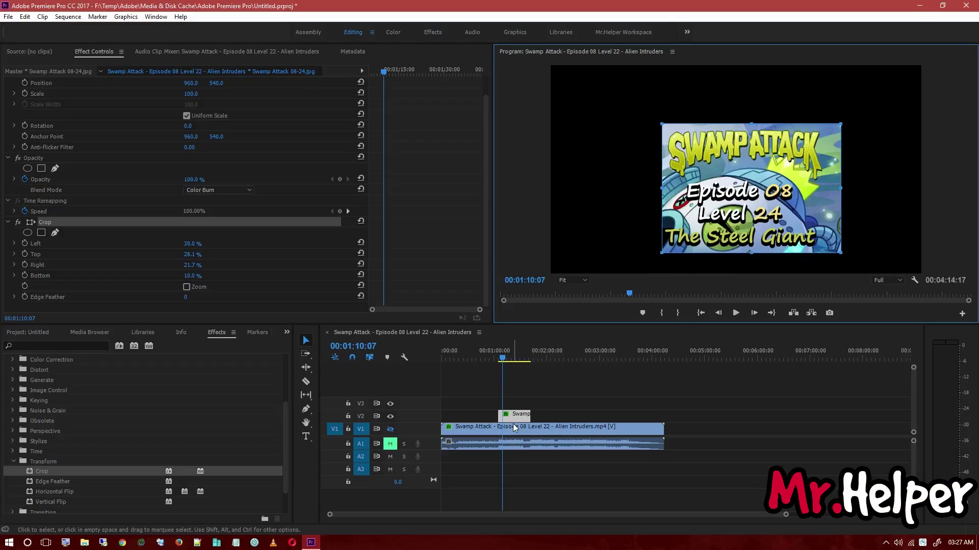
pyautogui.click(507, 469)
pyautogui.click(514, 427)
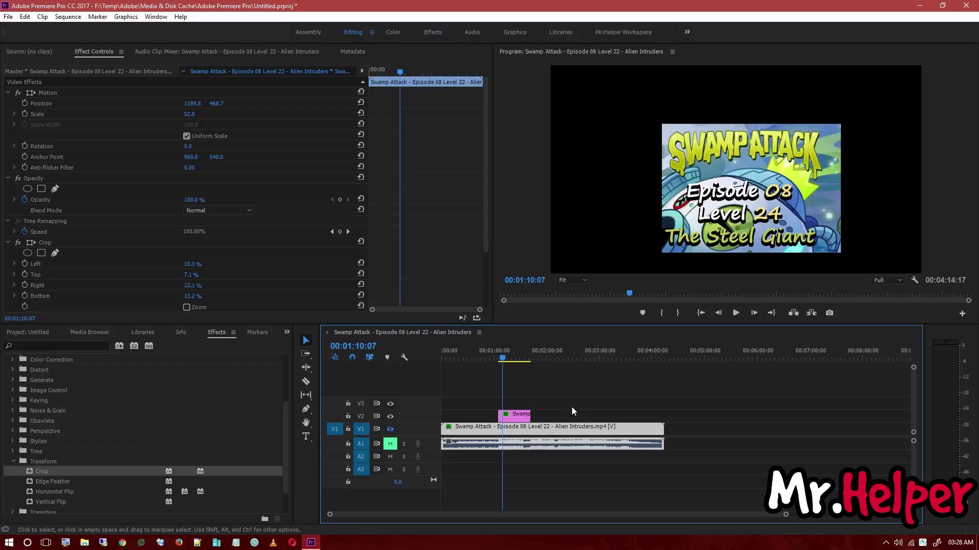
# Step: Move the gameplay clip from V1 to V3, above the title image
pyautogui.moveTo(512, 431); pyautogui.dragTo(513, 405)
pyautogui.click(517, 417)
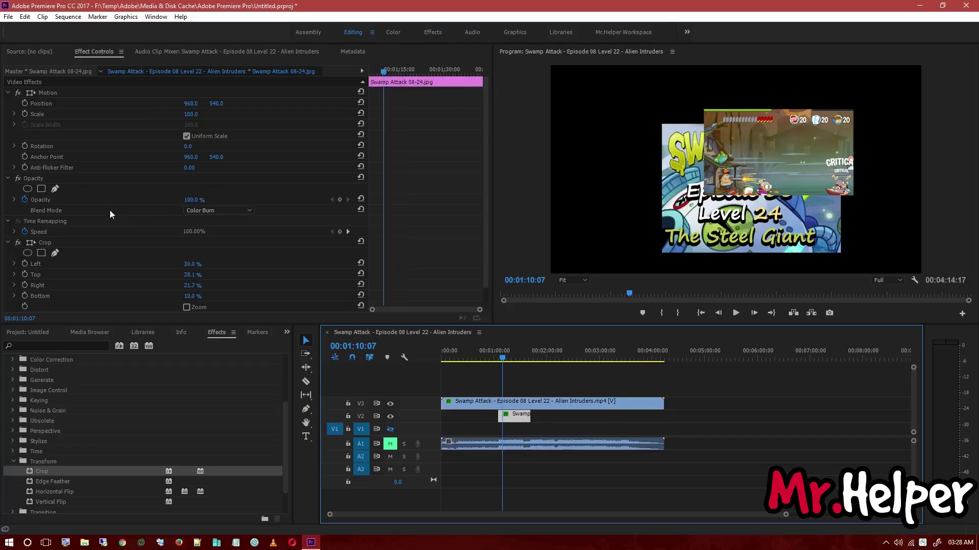
pyautogui.click(43, 244)
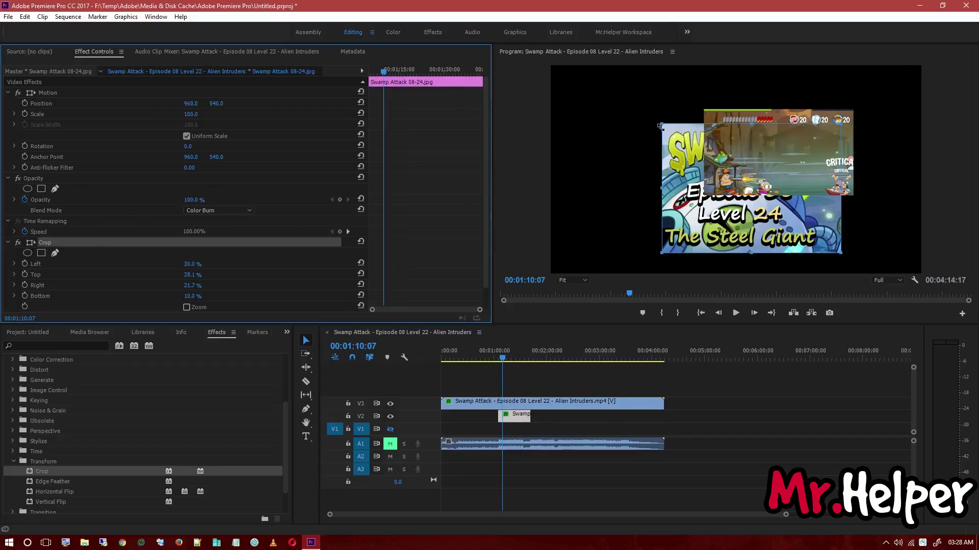
# Step: Loosen the title image's crop to about 5% per edge, then select the gameplay clip
pyautogui.moveTo(662, 125); pyautogui.dragTo(625, 90)
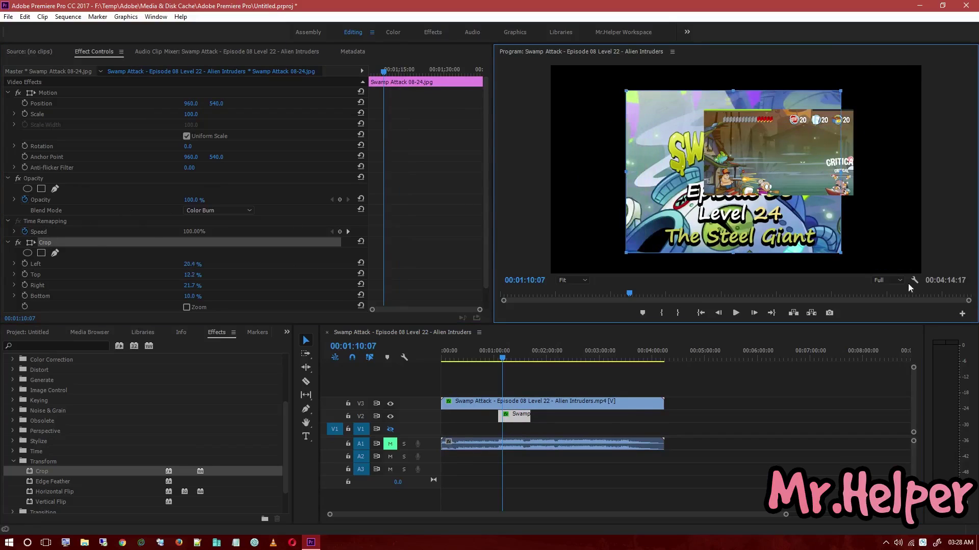
pyautogui.moveTo(841, 252); pyautogui.dragTo(897, 265)
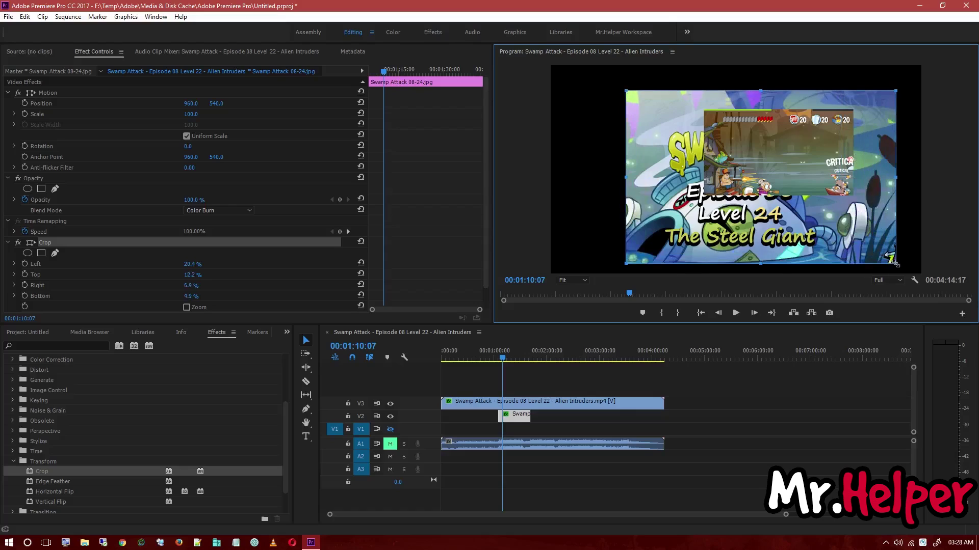
pyautogui.moveTo(626, 91); pyautogui.dragTo(567, 70)
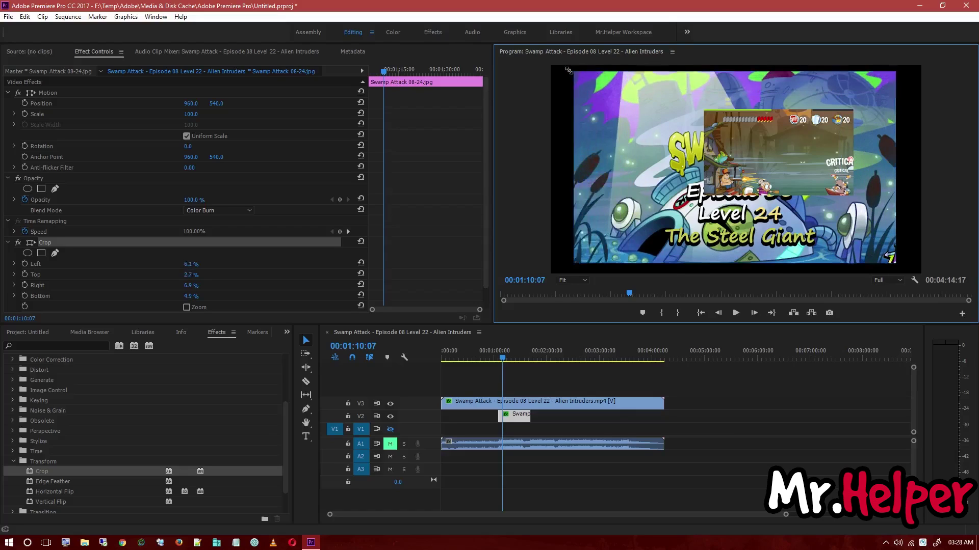
pyautogui.click(528, 401)
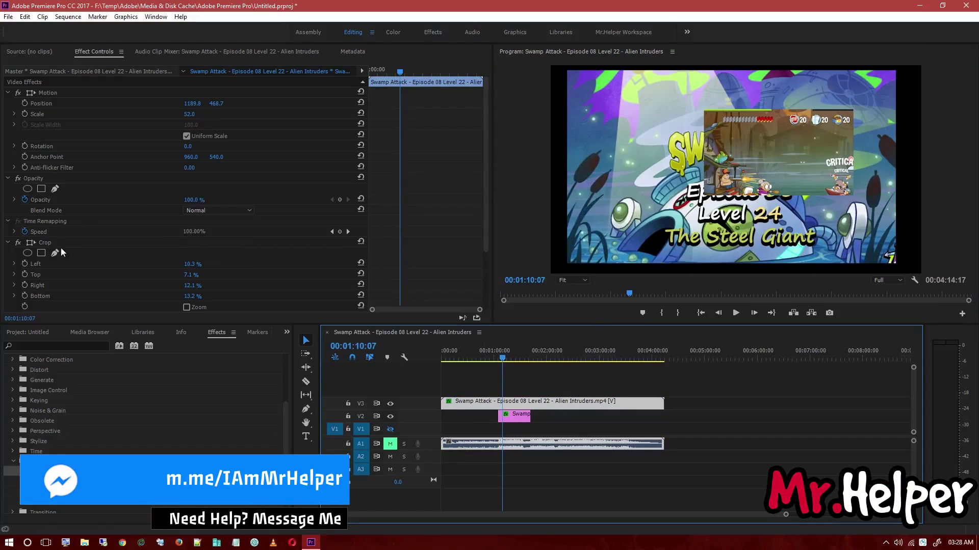
pyautogui.scroll(-3, 88, 255)
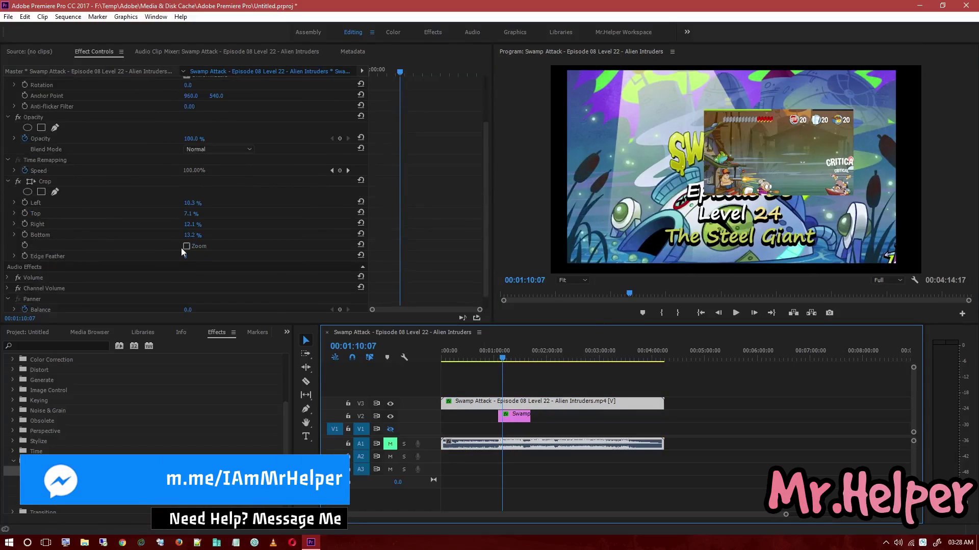
# Step: Set the gameplay clip's Crop Edge Feather to 100 and view the Program monitor at 100%
pyautogui.click(13, 257)
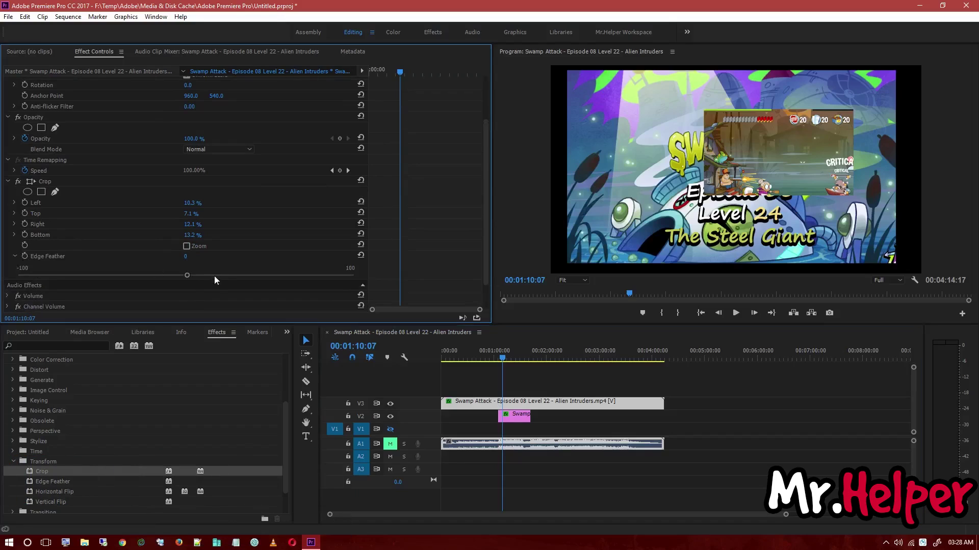
pyautogui.moveTo(188, 275); pyautogui.dragTo(516, 272)
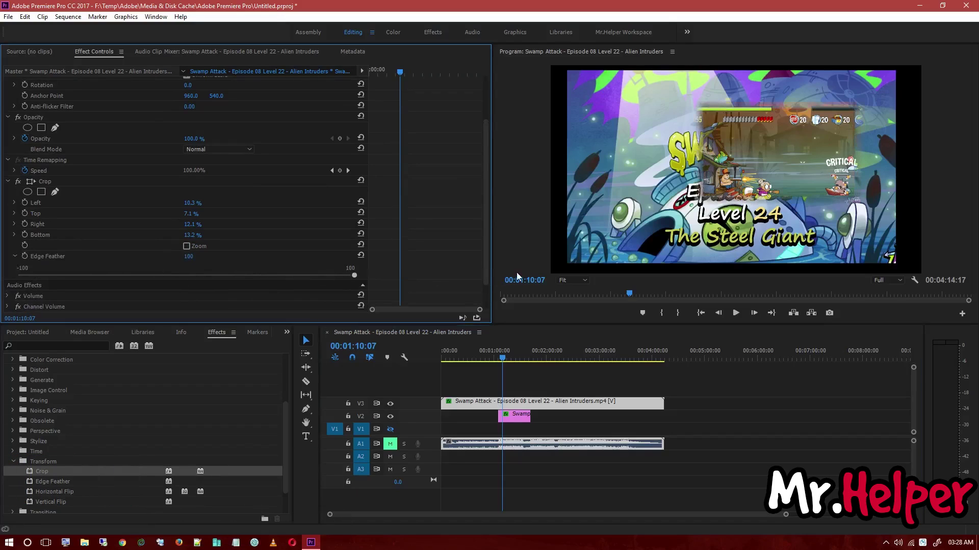
pyautogui.click(569, 280)
pyautogui.click(581, 350)
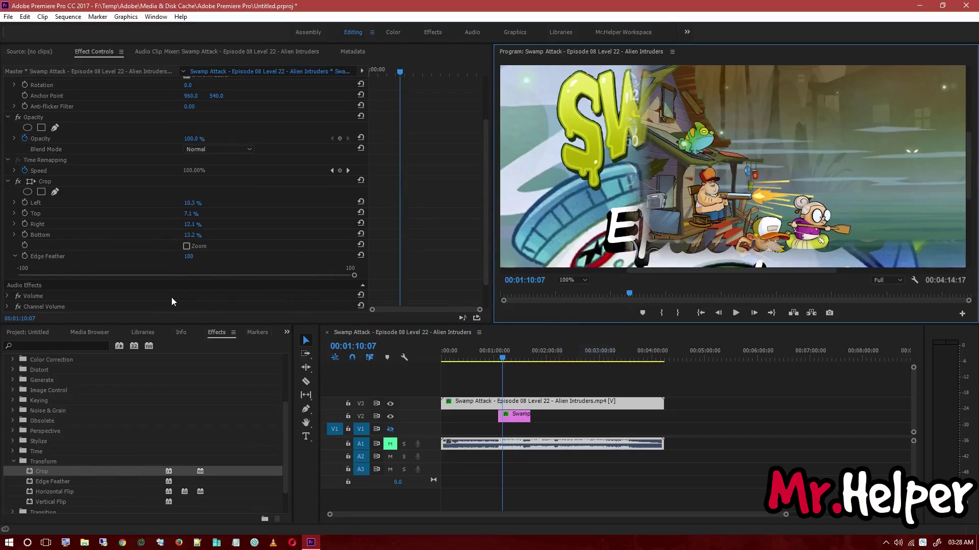
# Step: Compare a lower Edge Feather, restore it to 100, and return the Program monitor to Fit
pyautogui.moveTo(355, 276)
pyautogui.mouseDown()
pyautogui.moveTo(92, 276)
pyautogui.moveTo(194, 283)
pyautogui.mouseUp()
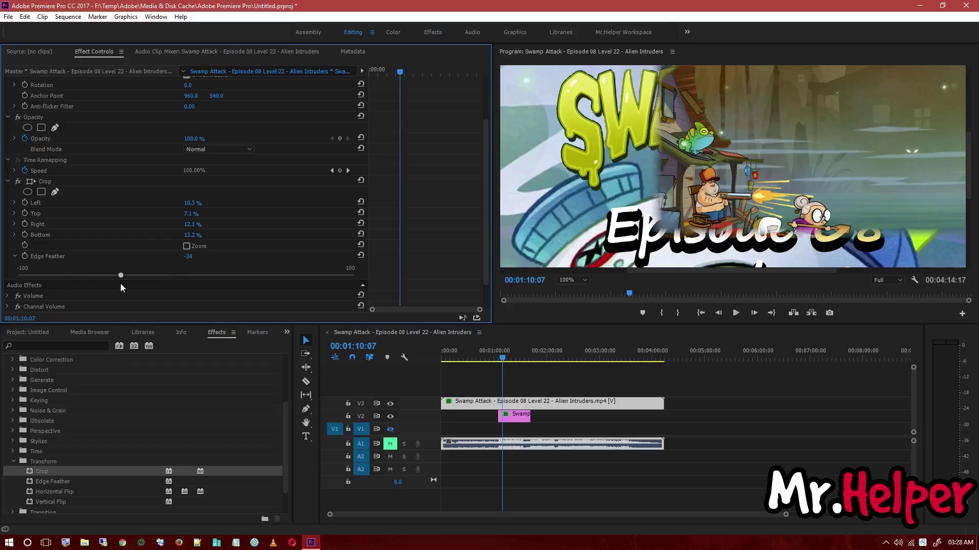
pyautogui.moveTo(194, 283); pyautogui.dragTo(370, 293)
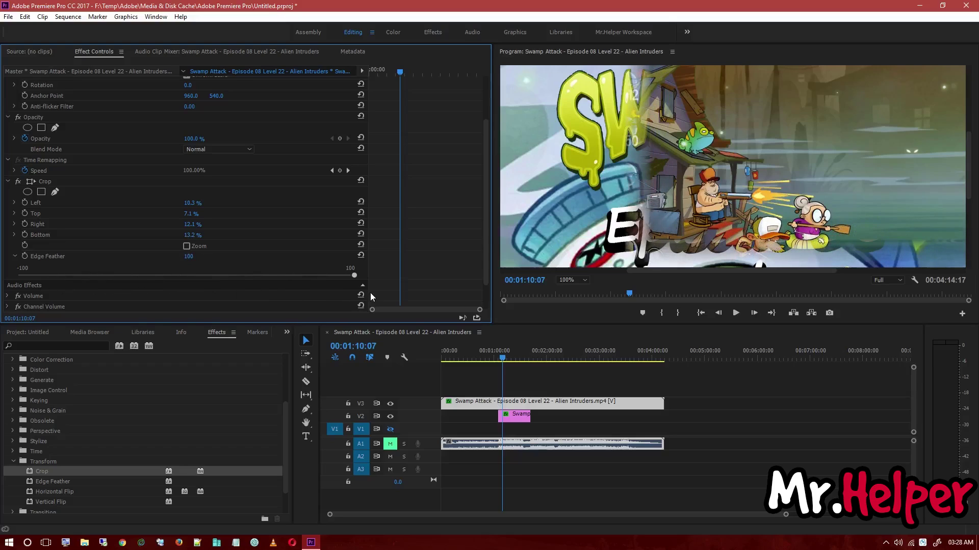
pyautogui.moveTo(664, 270); pyautogui.dragTo(699, 270)
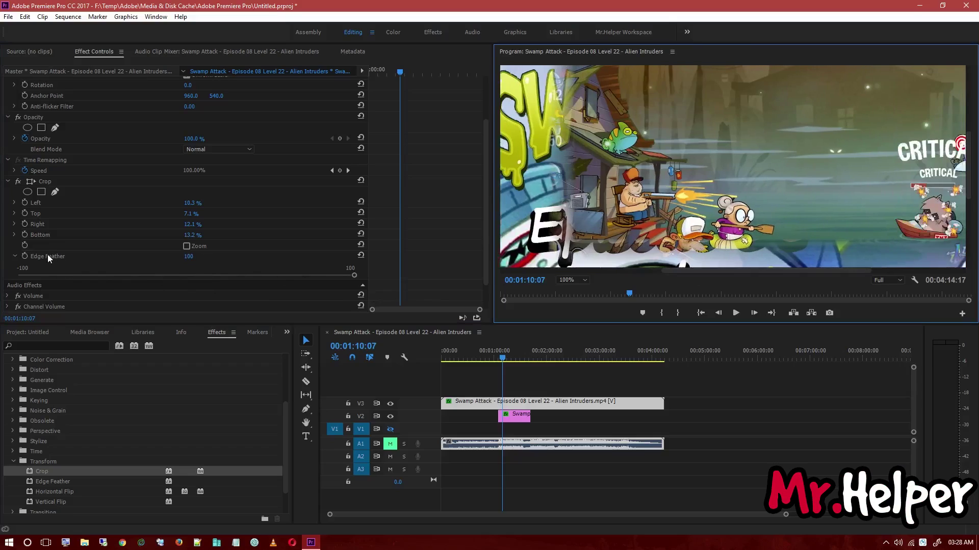
pyautogui.click(47, 257)
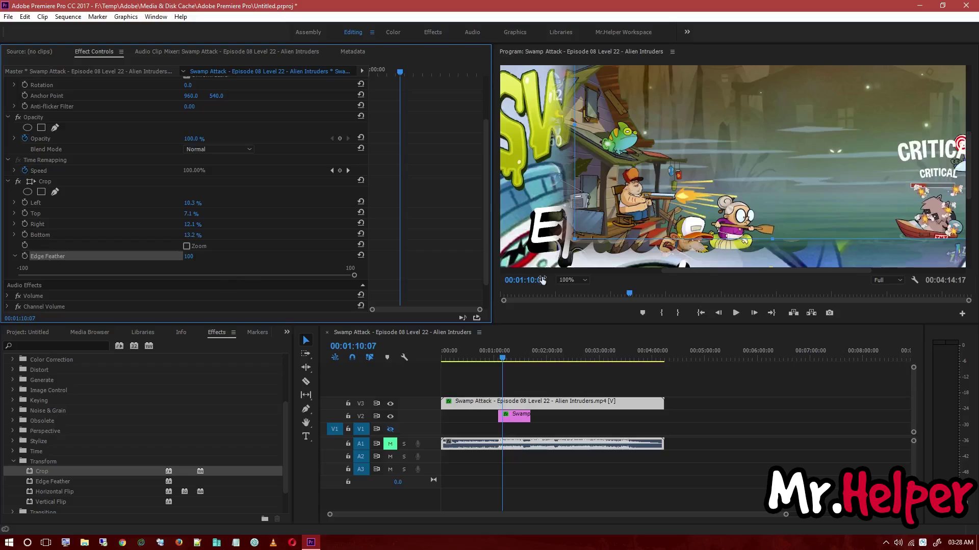
pyautogui.click(584, 279)
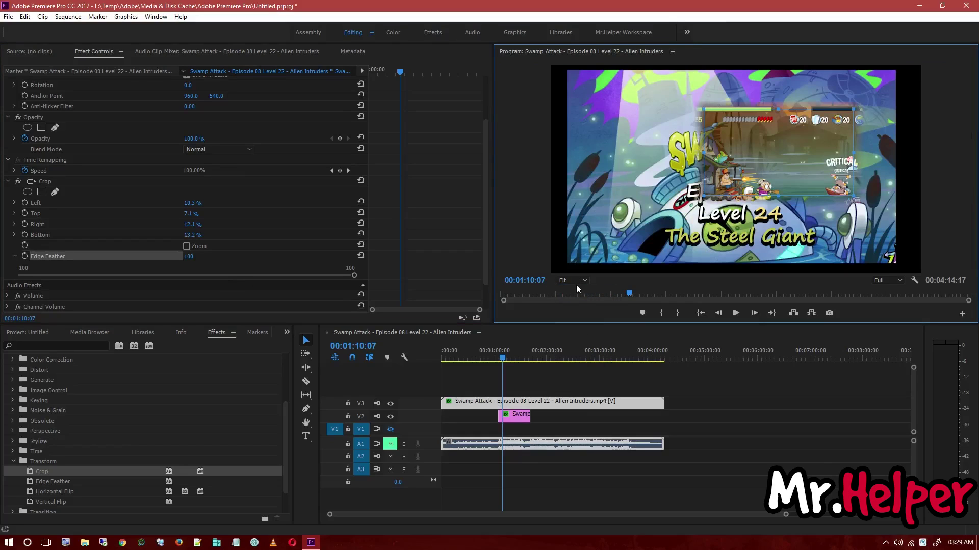
# Step: Minimize the Premiere Pro window to reveal the mountain wallpaper desktop
pyautogui.click(919, 6)
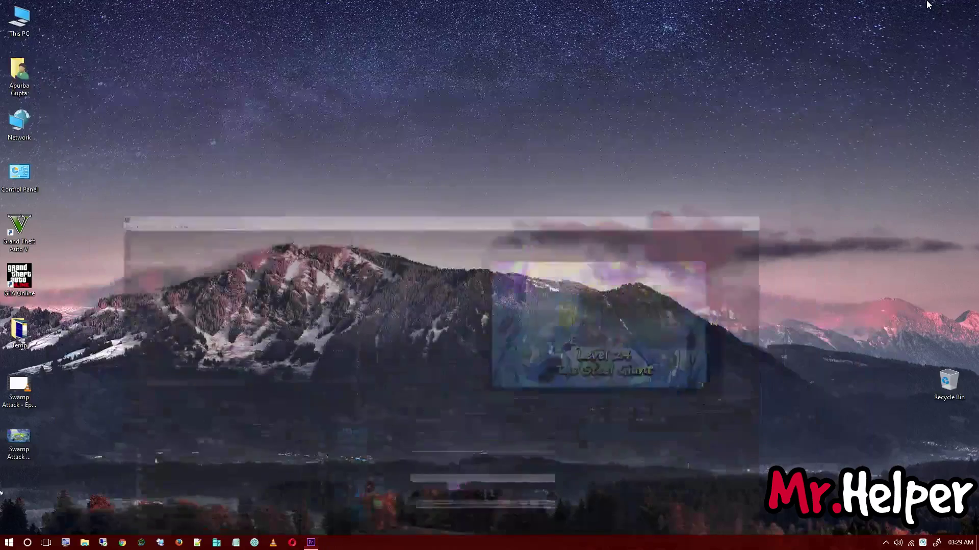